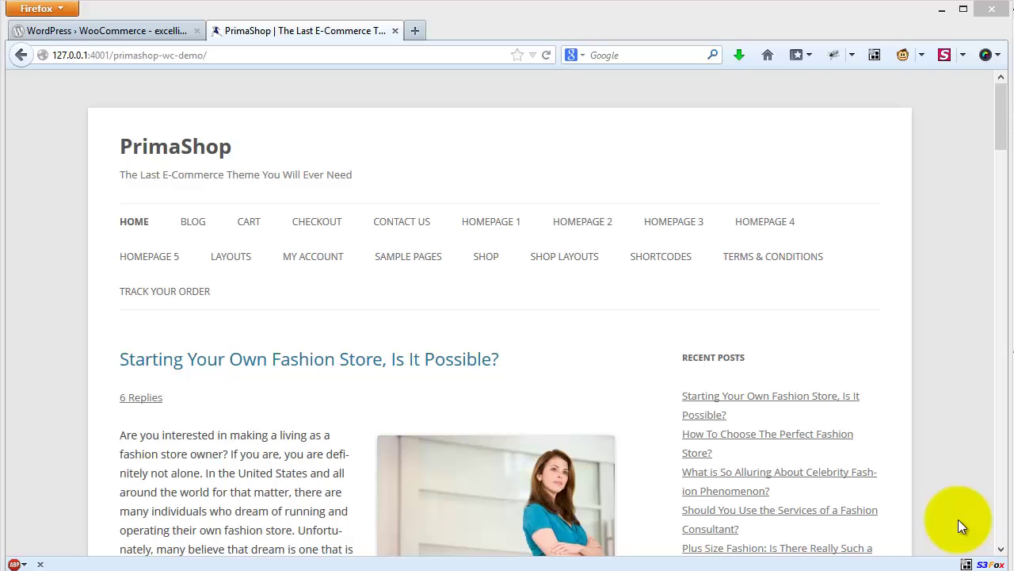
- Open the admin dashboard of the PrimaShop site from its home page
{"action": "left_click", "coordinate": [947, 443]}
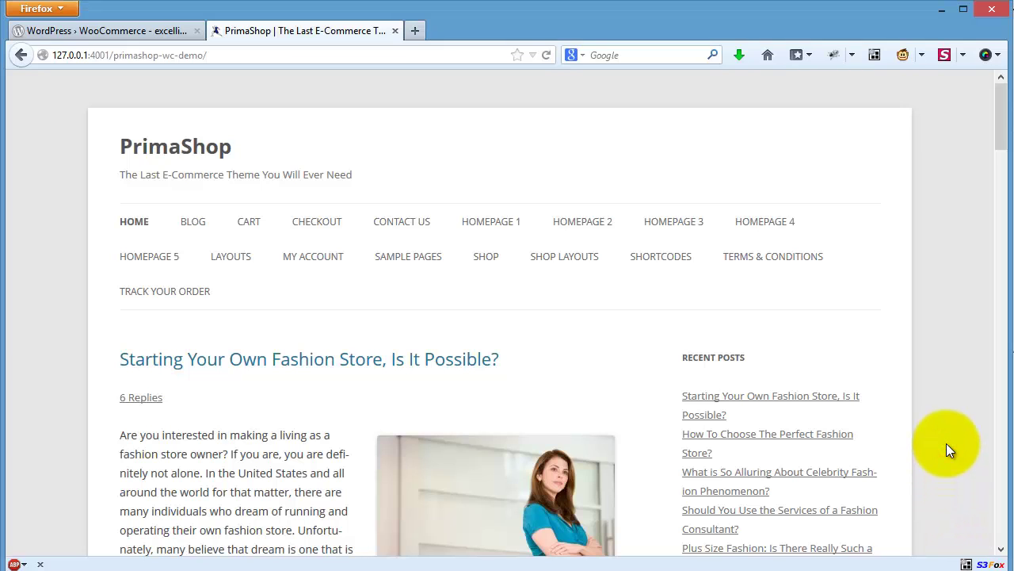
{"action": "scroll", "coordinate": [946, 443], "scroll_direction": "down", "scroll_amount": 5}
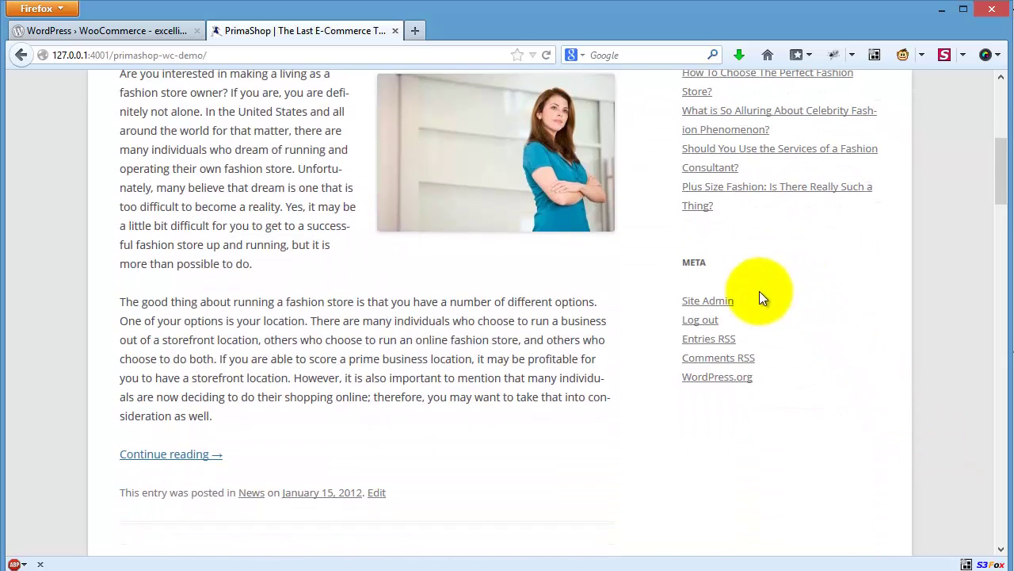
{"action": "left_click", "coordinate": [716, 302]}
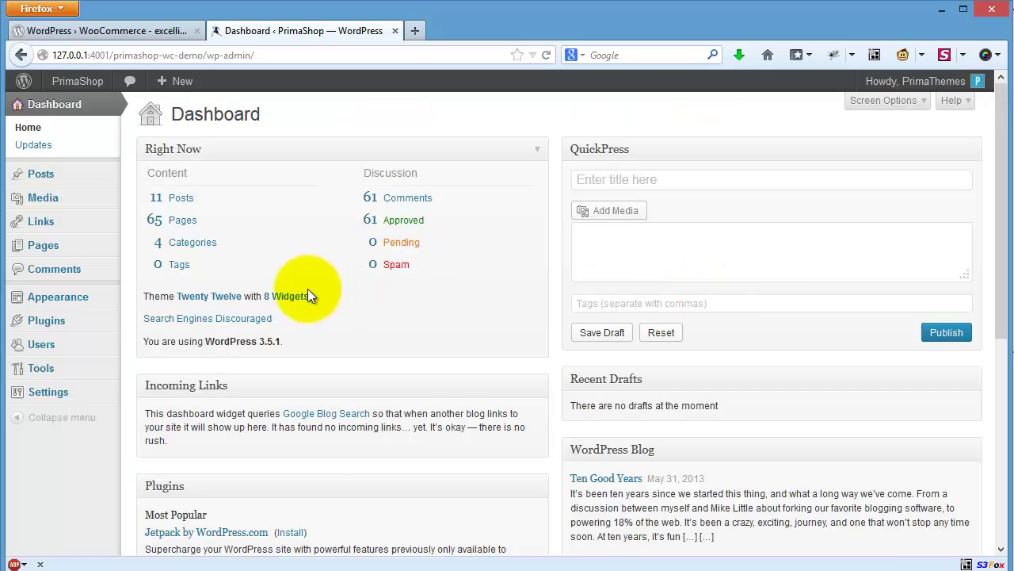
- Search the plugins available for installation for "woocommerce"
{"action": "mouse_move", "coordinate": [87, 319]}
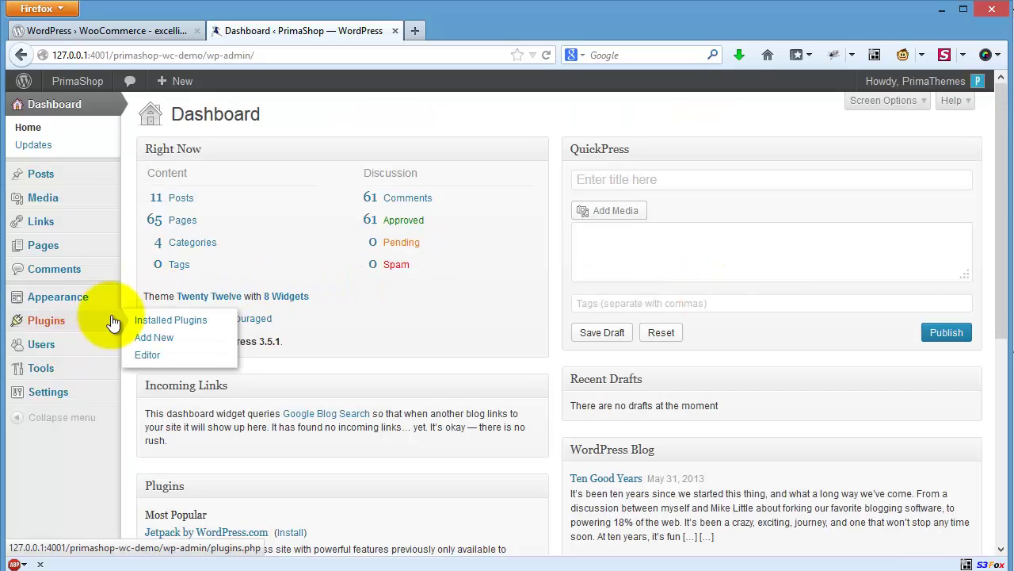
{"action": "left_click", "coordinate": [147, 338]}
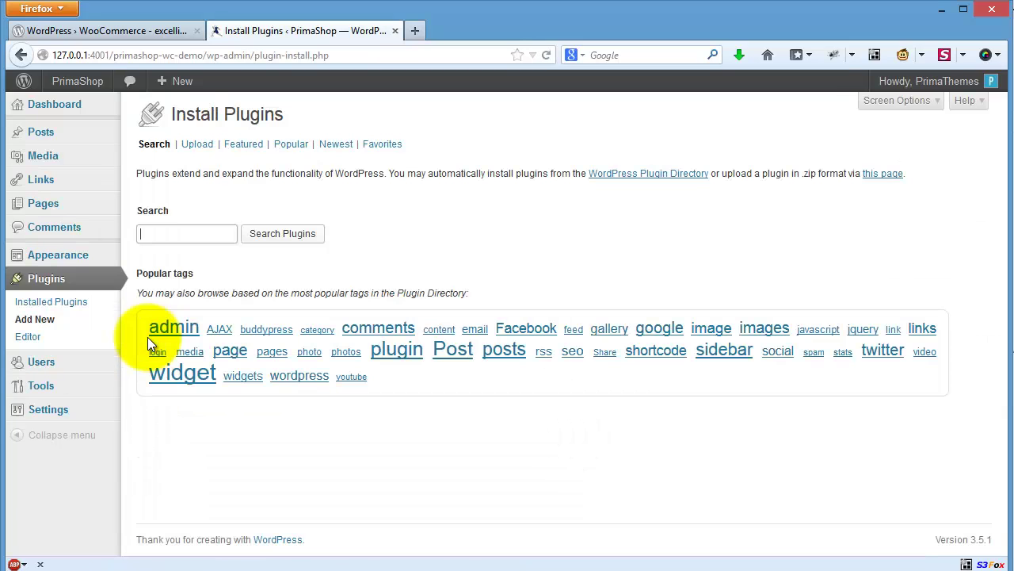
{"action": "left_click", "coordinate": [161, 233]}
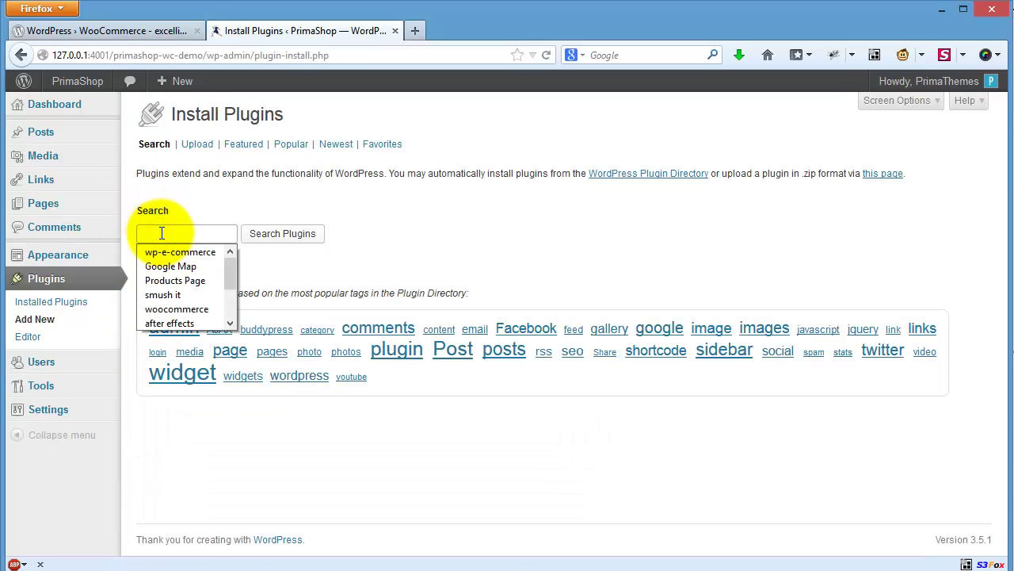
{"action": "type", "text": "woocommerce"}
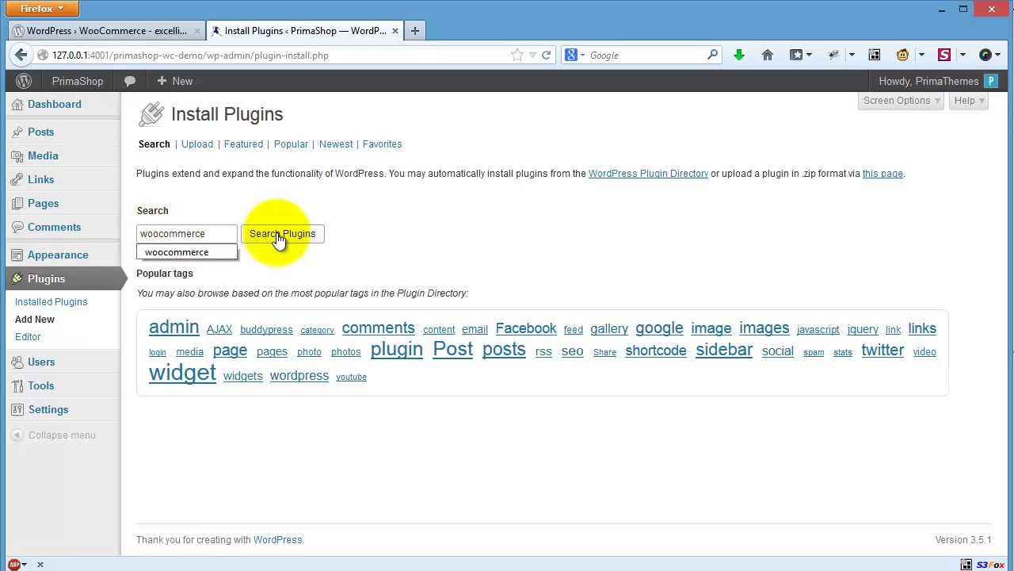
{"action": "left_click", "coordinate": [279, 237]}
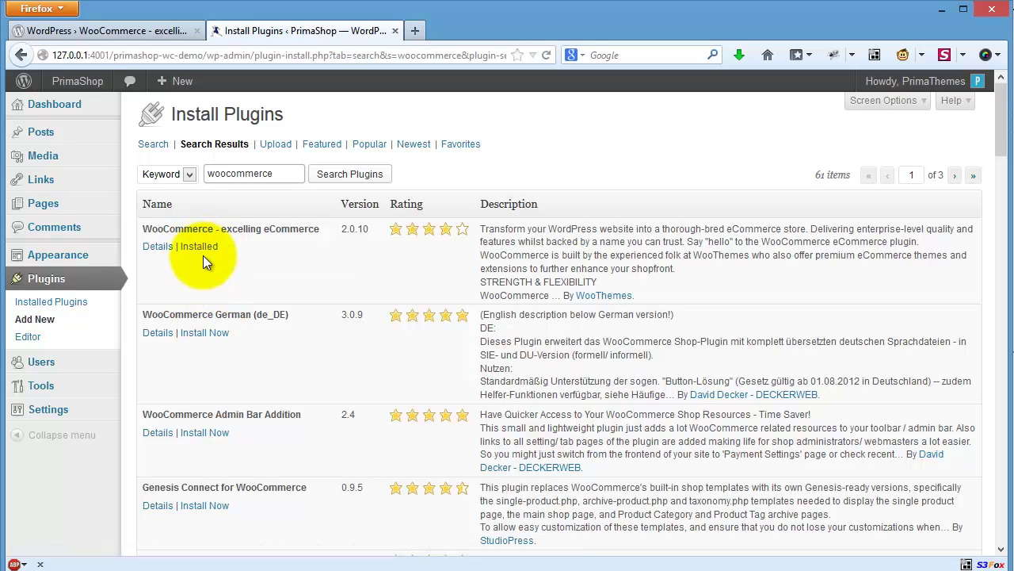
- View the WooCommerce page in the WordPress.org plugin directory and open the site's upload form for zipped plugins
{"action": "left_click", "coordinate": [122, 24]}
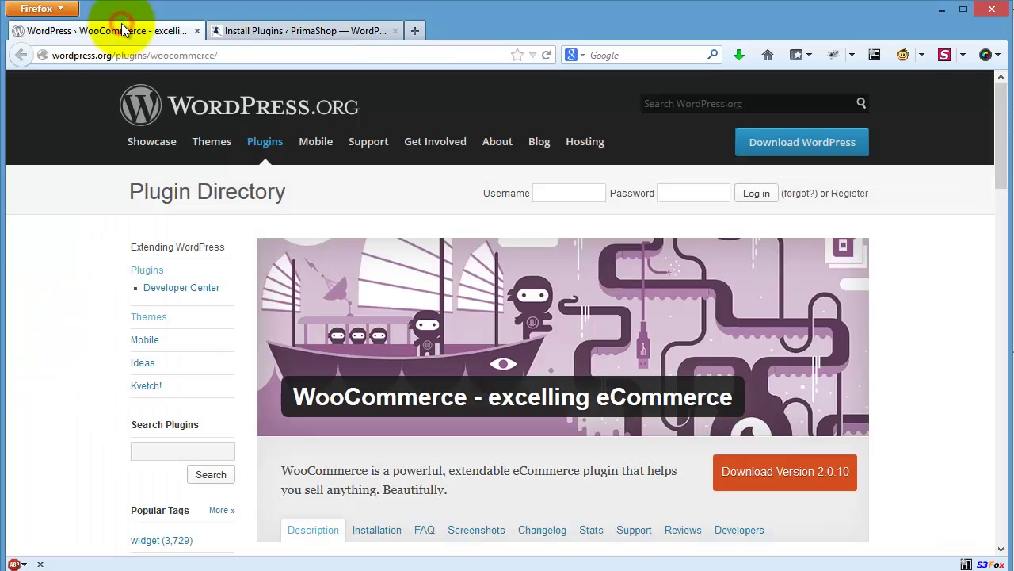
{"action": "left_click", "coordinate": [224, 51]}
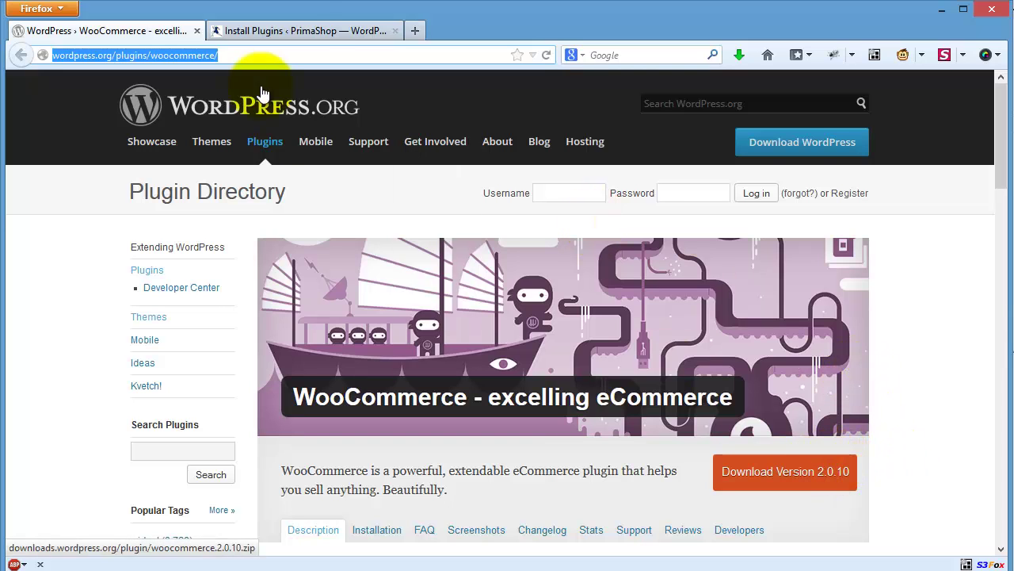
{"action": "left_click", "coordinate": [297, 31]}
{"action": "left_click", "coordinate": [273, 146]}
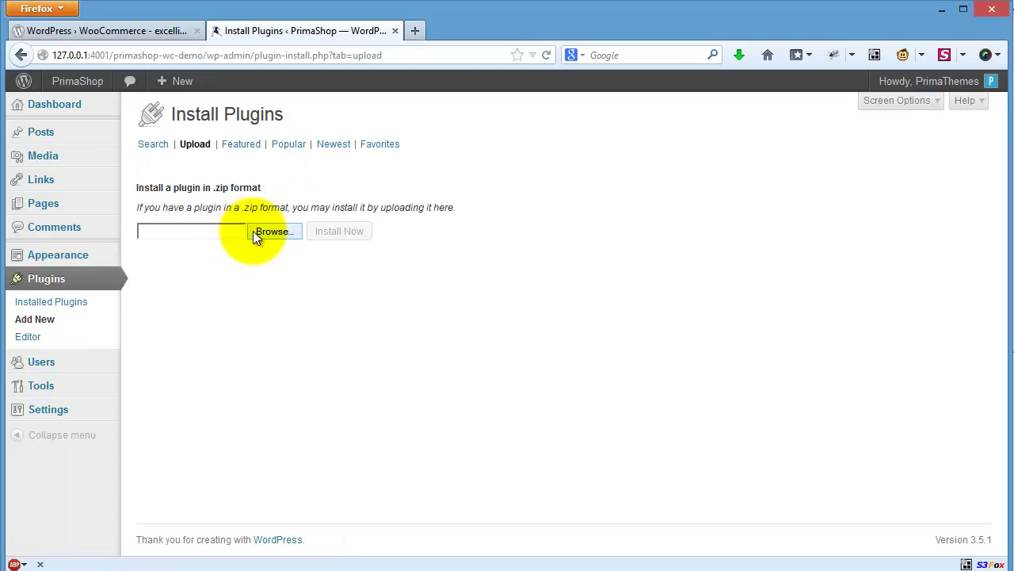
- Activate the WooCommerce plugin among the site's installed plugins
{"action": "left_click", "coordinate": [75, 302]}
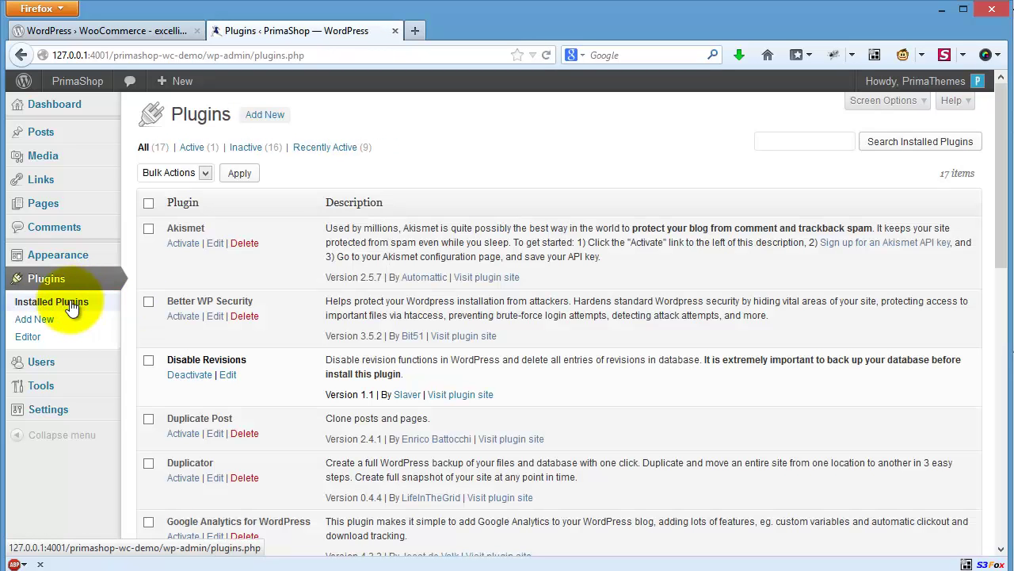
{"action": "scroll", "coordinate": [279, 378], "scroll_direction": "down", "scroll_amount": 10}
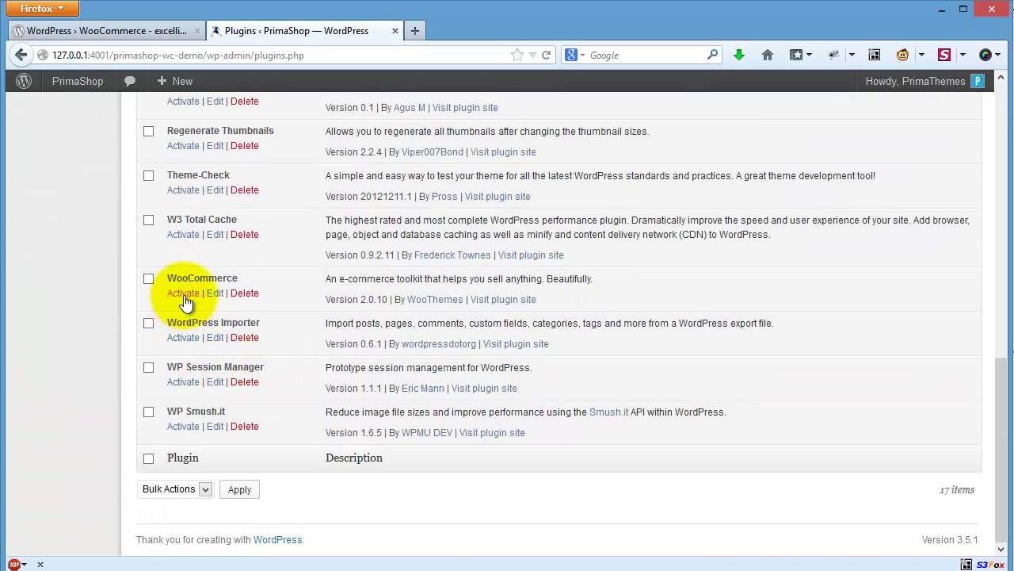
{"action": "left_click", "coordinate": [183, 293]}
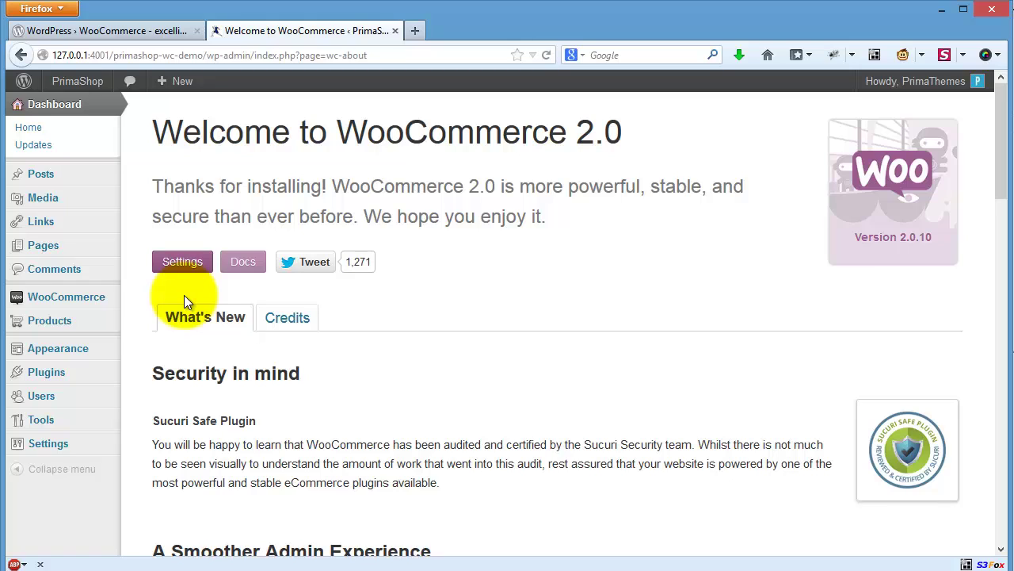
- Look through the WooCommerce orders, the sales and coupon reports, and the coupons list
{"action": "mouse_move", "coordinate": [108, 299]}
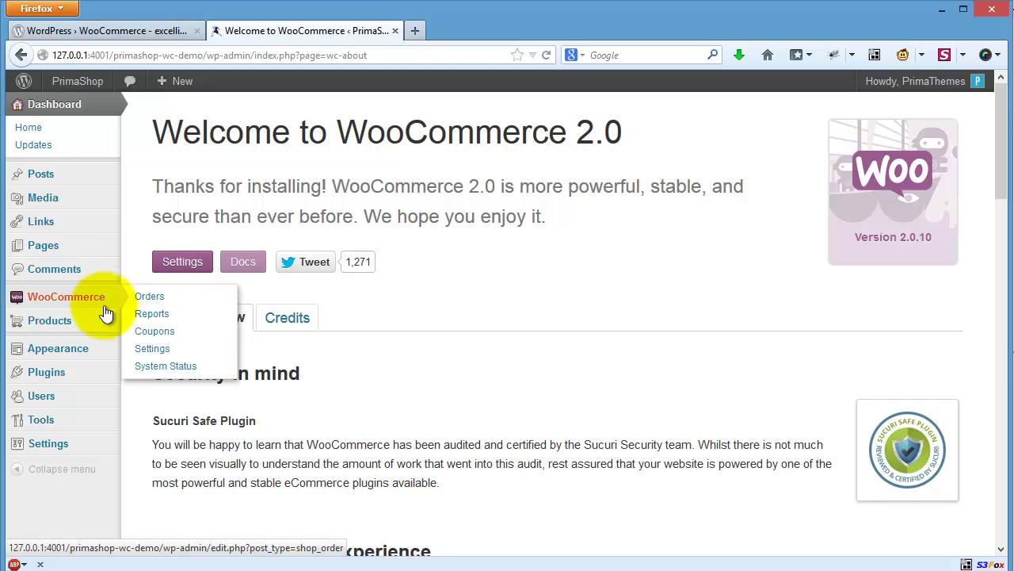
{"action": "mouse_move", "coordinate": [103, 325]}
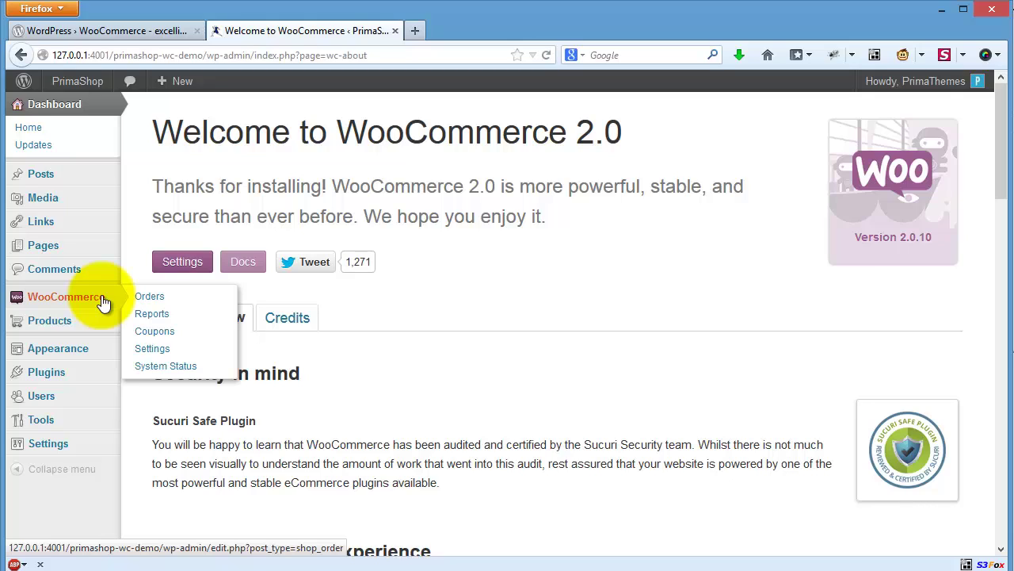
{"action": "left_click", "coordinate": [158, 298]}
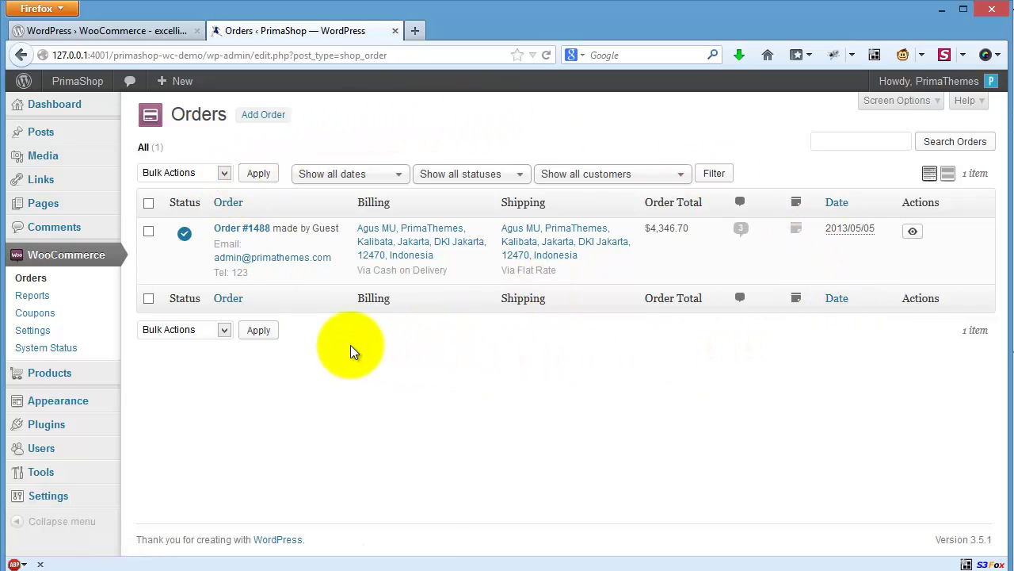
{"action": "left_click", "coordinate": [43, 295]}
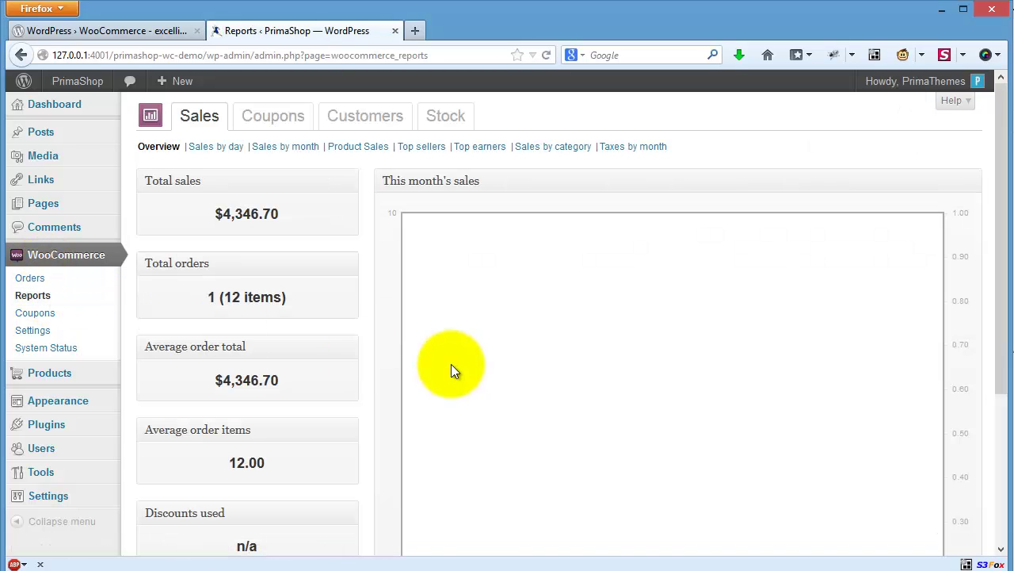
{"action": "left_click", "coordinate": [279, 125]}
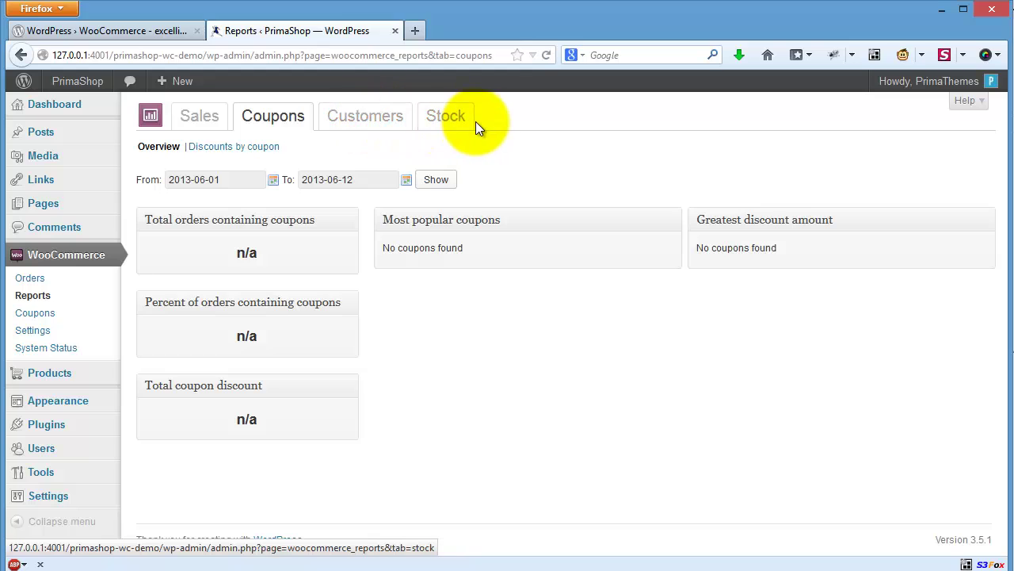
{"action": "left_click", "coordinate": [75, 321]}
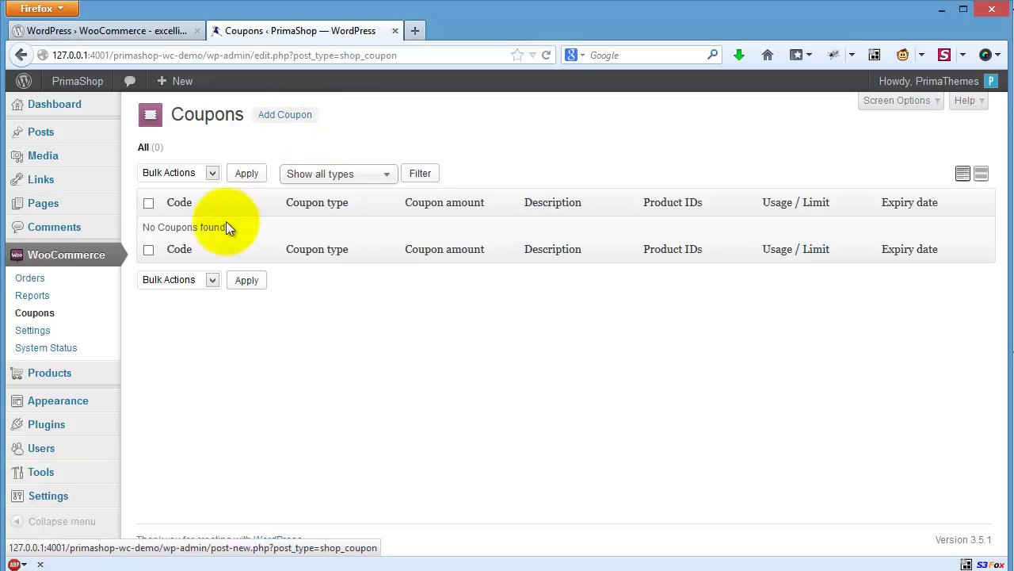
- Review the General settings of WooCommerce, from base location down to the downloadable products options
{"action": "left_click", "coordinate": [84, 332]}
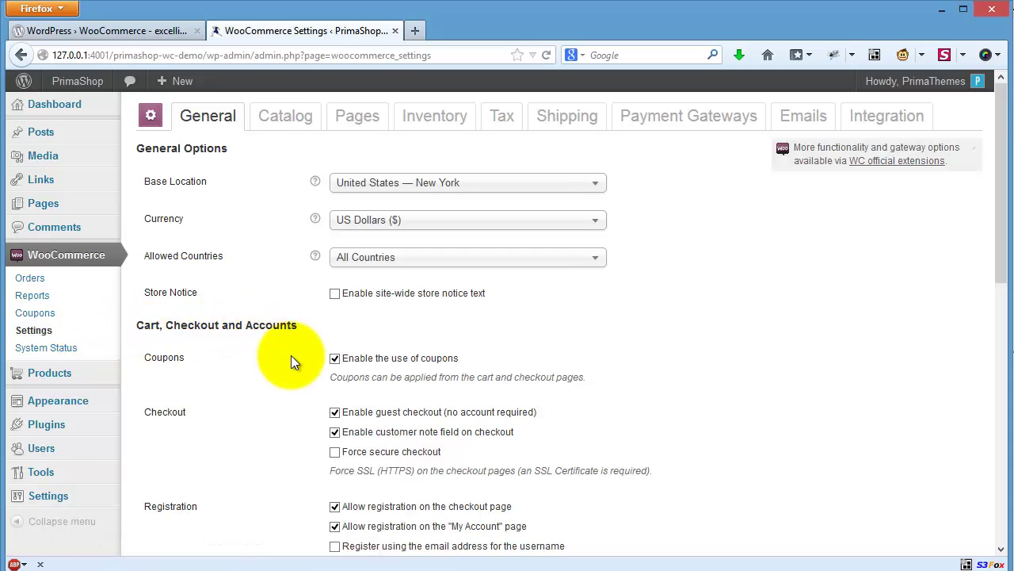
{"action": "scroll", "coordinate": [290, 355], "scroll_direction": "down", "scroll_amount": 5}
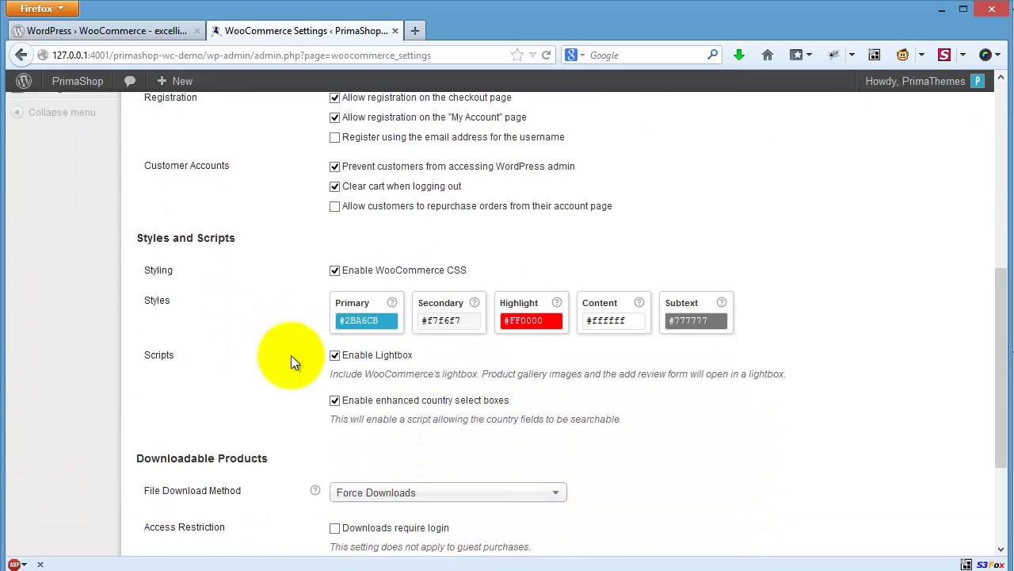
{"action": "scroll", "coordinate": [291, 355], "scroll_direction": "down", "scroll_amount": 2}
{"action": "scroll", "coordinate": [291, 355], "scroll_direction": "up", "scroll_amount": 7}
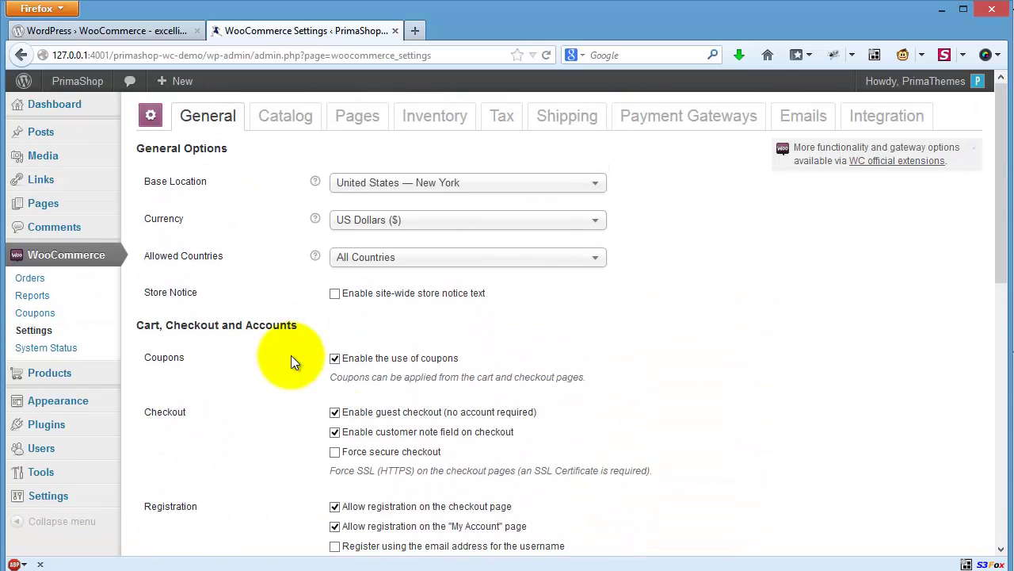
- Review the Catalog settings of WooCommerce, including the pricing options and the image dimensions under Image Options
{"action": "left_click", "coordinate": [286, 117]}
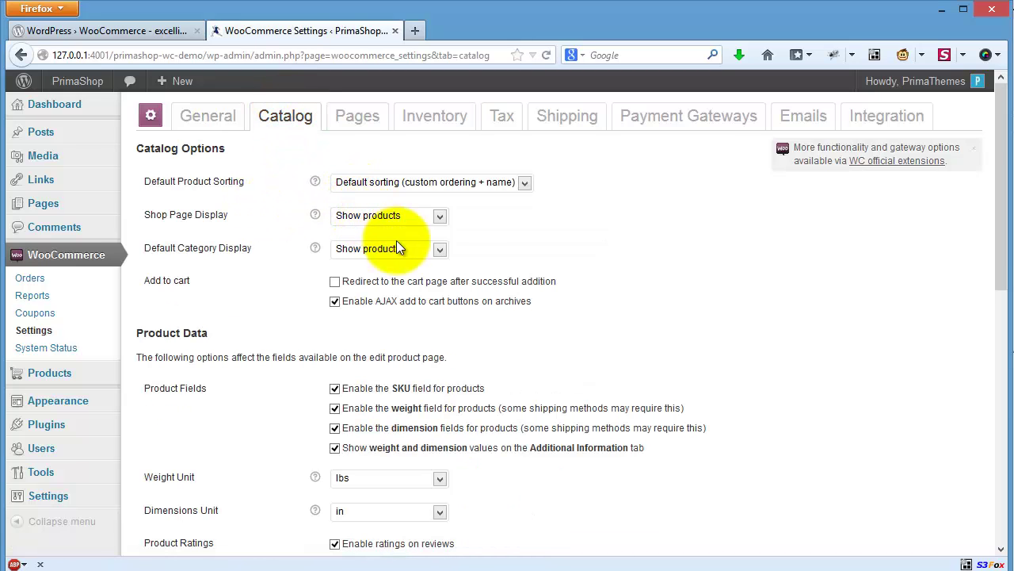
{"action": "scroll", "coordinate": [587, 339], "scroll_direction": "down", "scroll_amount": 5}
{"action": "scroll", "coordinate": [586, 334], "scroll_direction": "down", "scroll_amount": 4}
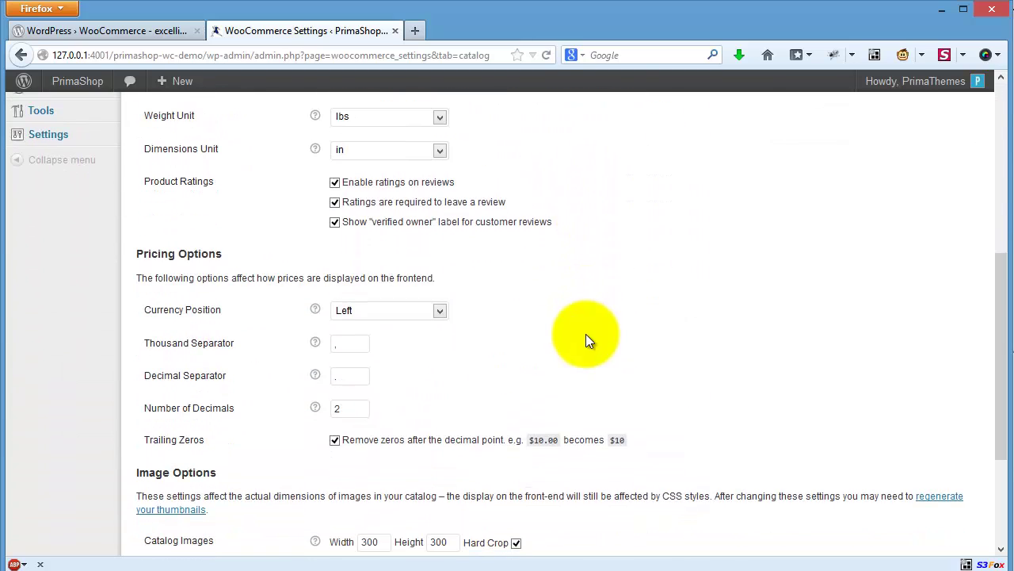
{"action": "scroll", "coordinate": [586, 334], "scroll_direction": "down", "scroll_amount": 2}
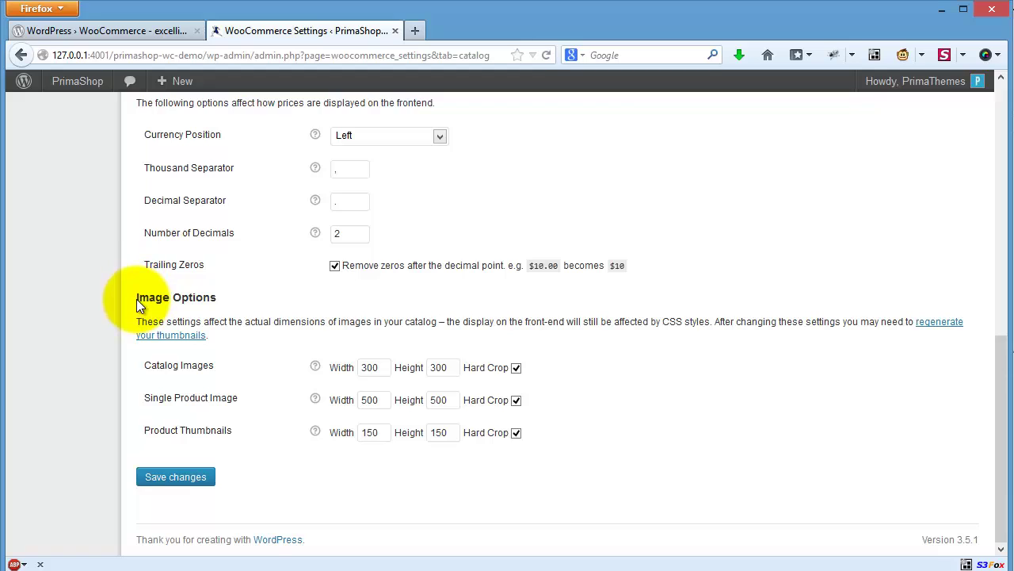
{"action": "left_click_drag", "start_coordinate": [137, 298], "coordinate": [227, 295]}
{"action": "left_click", "coordinate": [255, 339]}
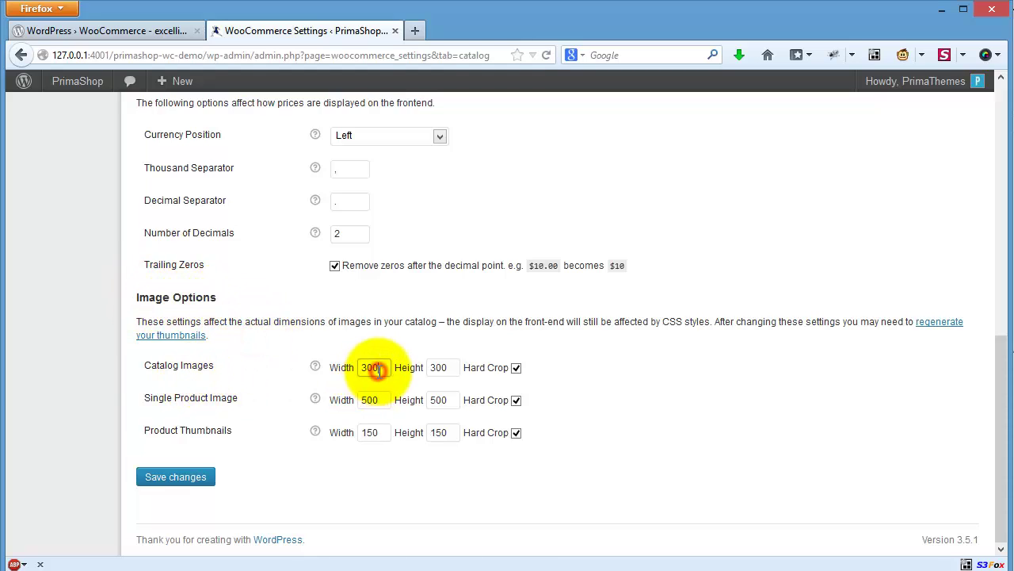
{"action": "scroll", "coordinate": [275, 385], "scroll_direction": "up", "scroll_amount": 10}
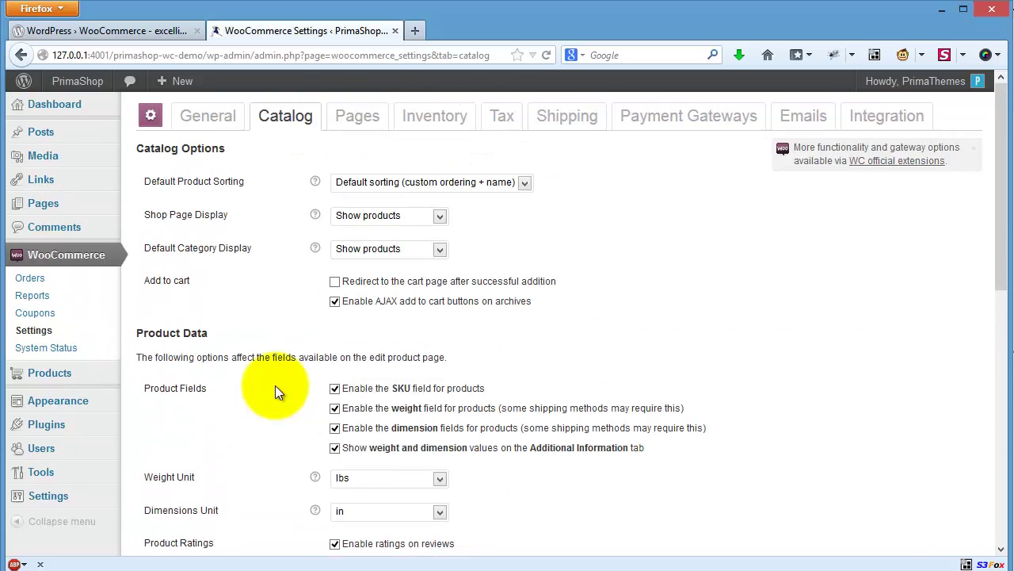
- Review the WooCommerce page setup and the pages assigned to cart, checkout and account functions
{"action": "left_click", "coordinate": [363, 122]}
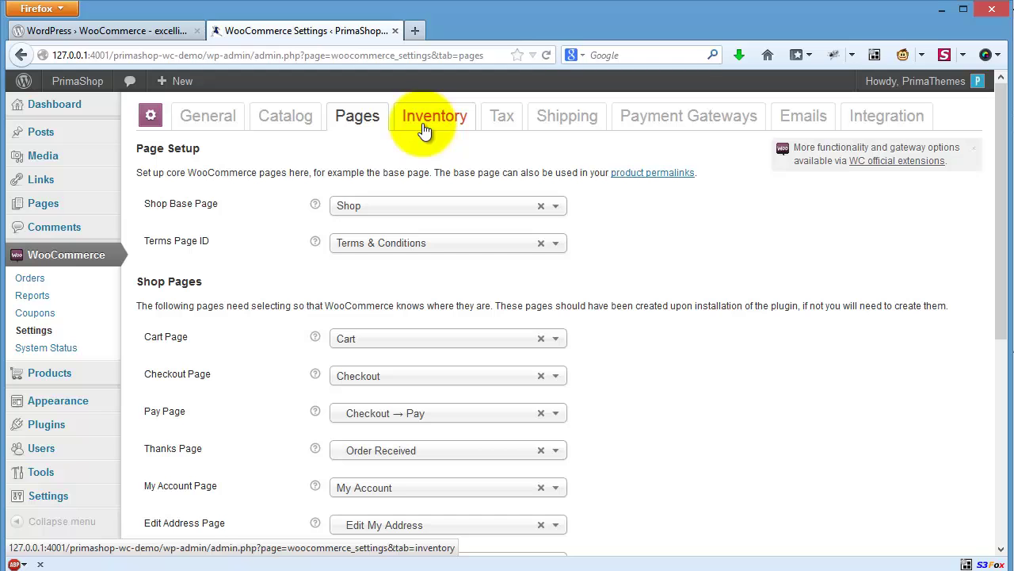
{"action": "scroll", "coordinate": [196, 314], "scroll_direction": "down", "scroll_amount": 5}
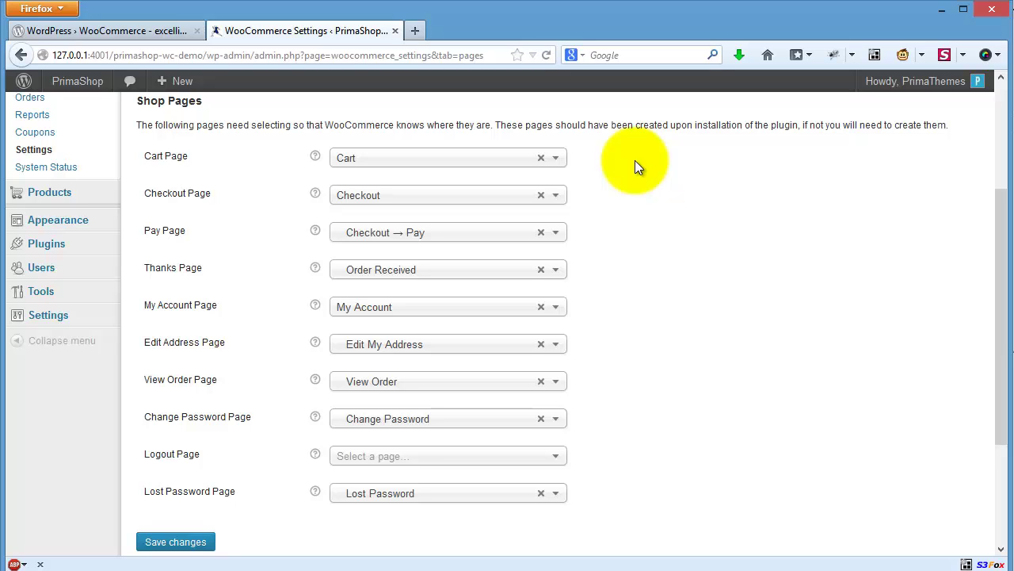
{"action": "scroll", "coordinate": [635, 160], "scroll_direction": "up", "scroll_amount": 4}
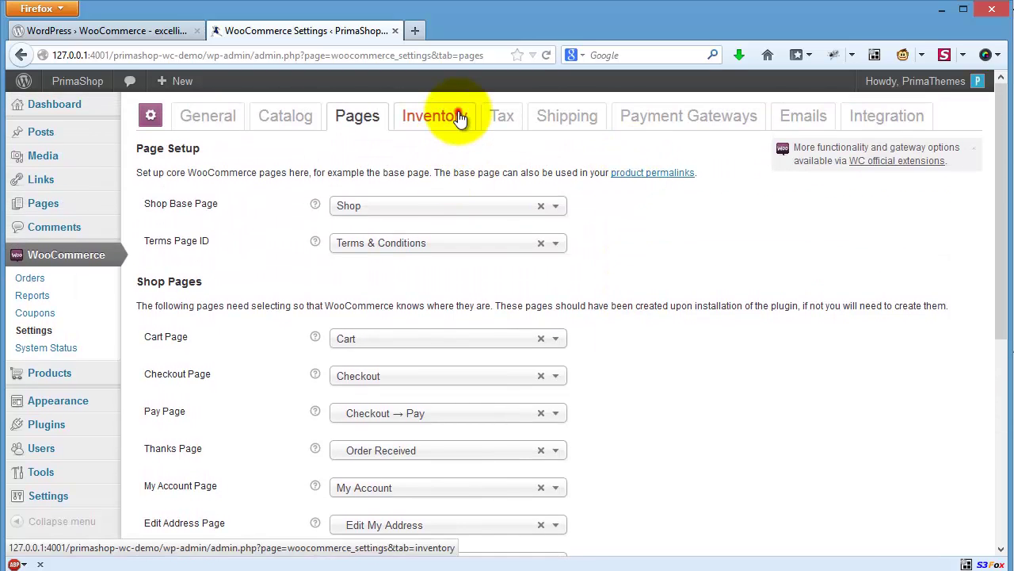
- Review the WooCommerce inventory, tax and shipping settings, including the list of shipping methods
{"action": "left_click", "coordinate": [460, 117]}
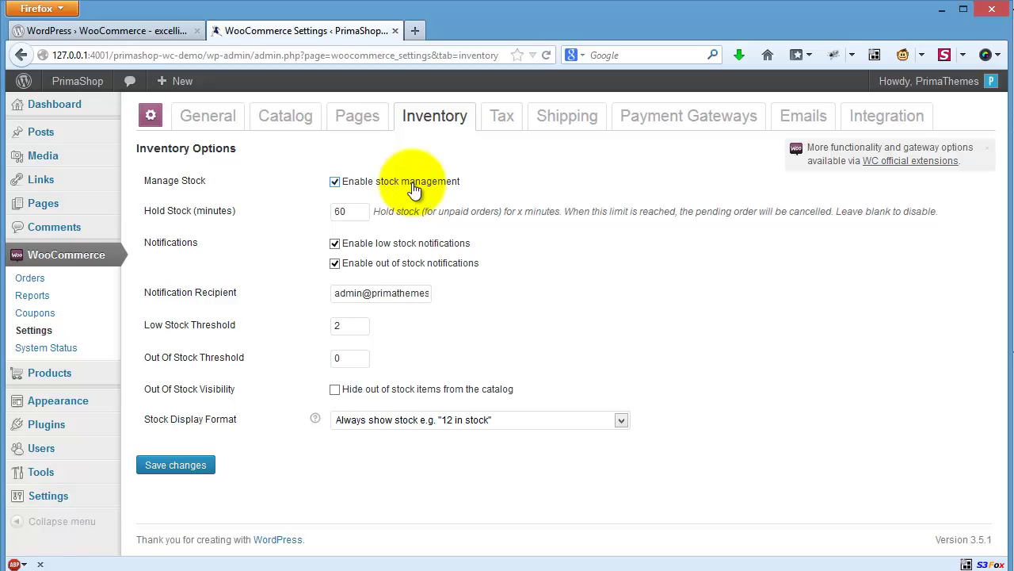
{"action": "left_click", "coordinate": [516, 114]}
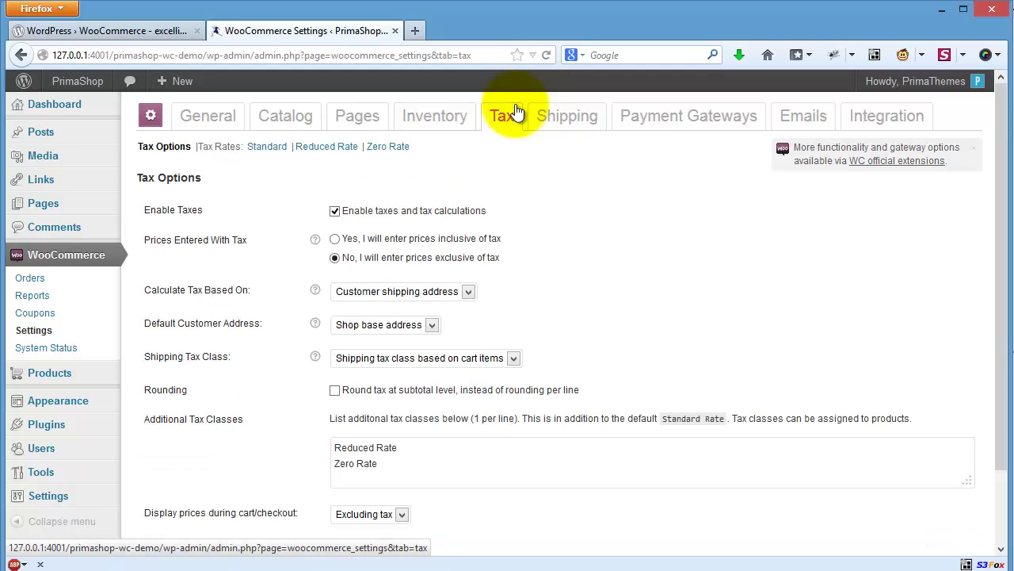
{"action": "left_click", "coordinate": [557, 116]}
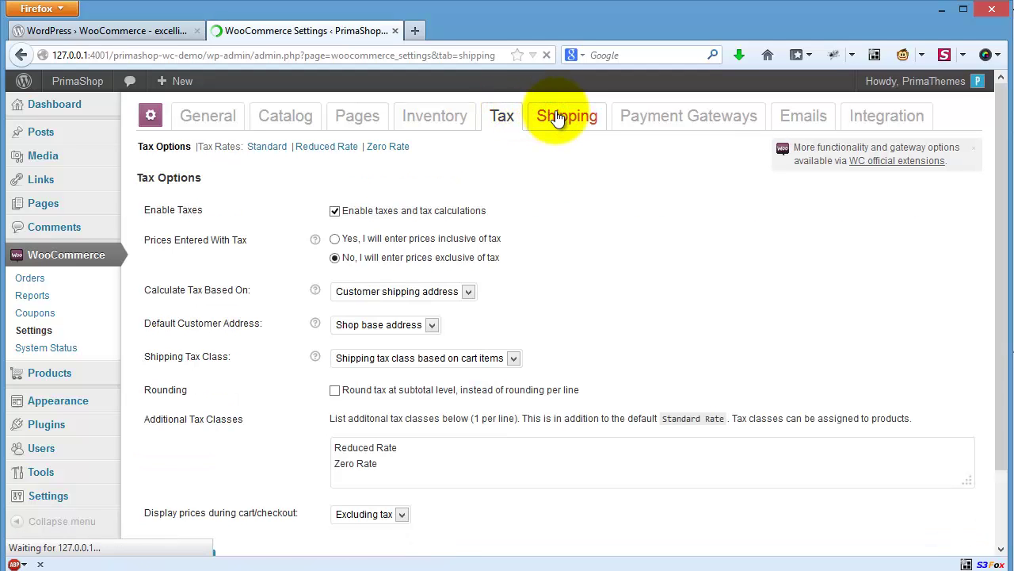
{"action": "scroll", "coordinate": [702, 324], "scroll_direction": "down", "scroll_amount": 3}
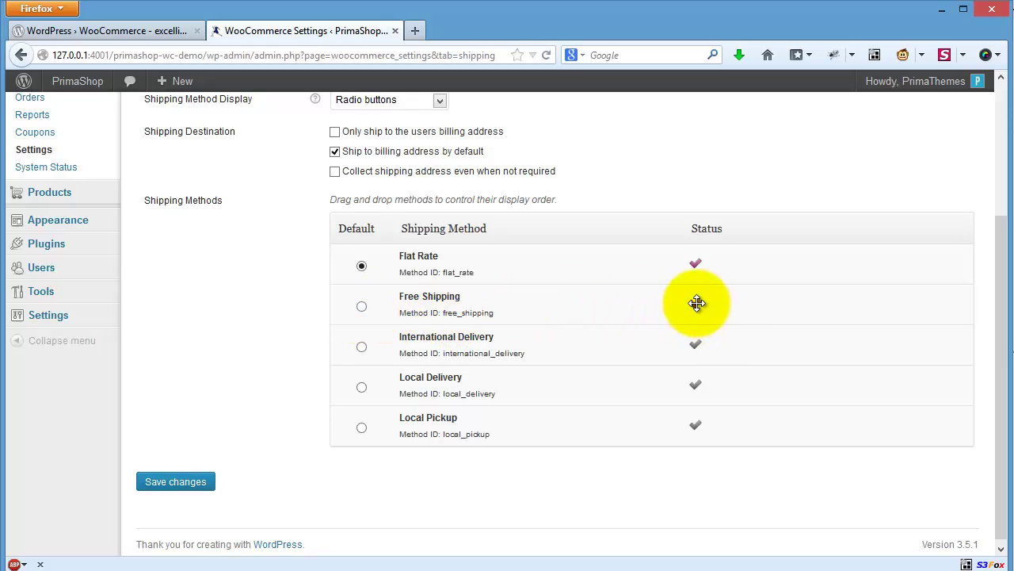
- Review the payment gateways list and the Cash on Delivery settings, including its title and description
{"action": "scroll", "coordinate": [697, 302], "scroll_direction": "up", "scroll_amount": 4}
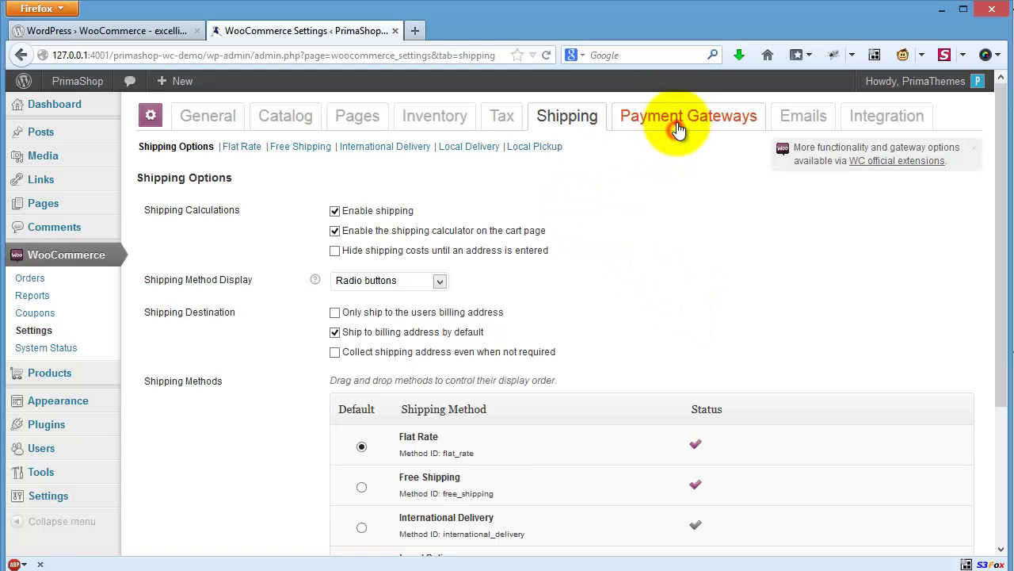
{"action": "left_click", "coordinate": [677, 127]}
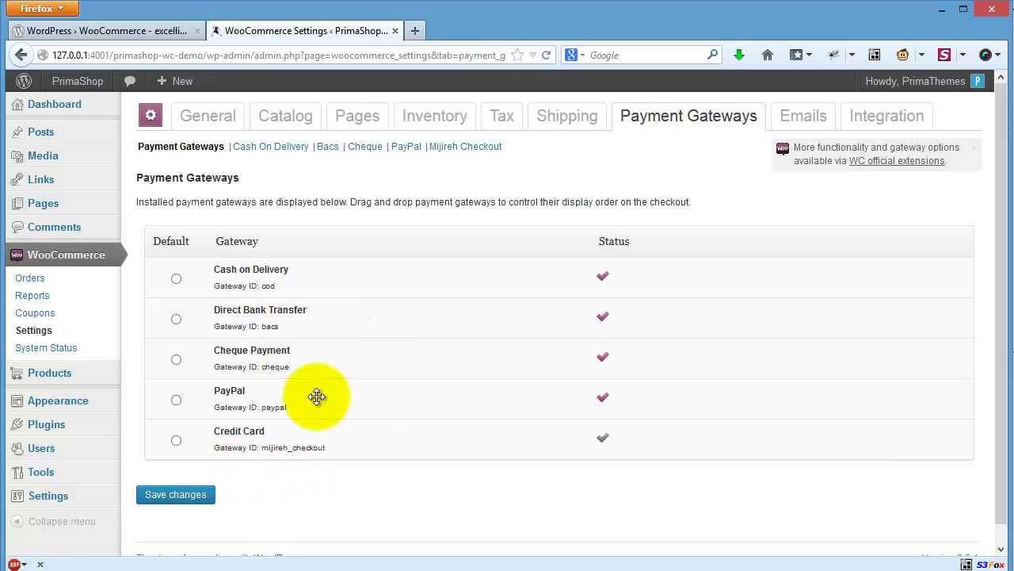
{"action": "left_click", "coordinate": [270, 154]}
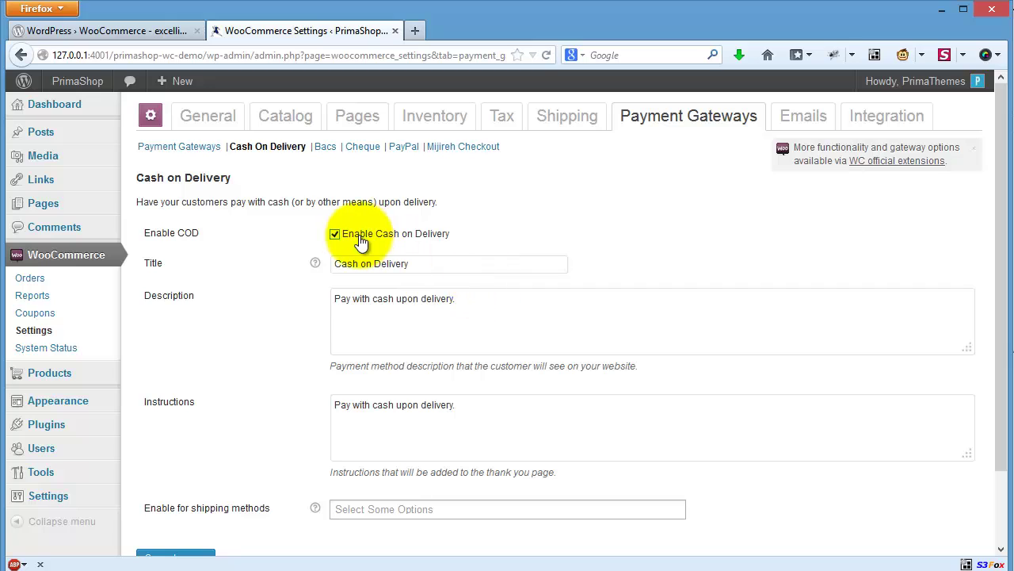
{"action": "left_click", "coordinate": [446, 265]}
{"action": "left_click", "coordinate": [487, 299]}
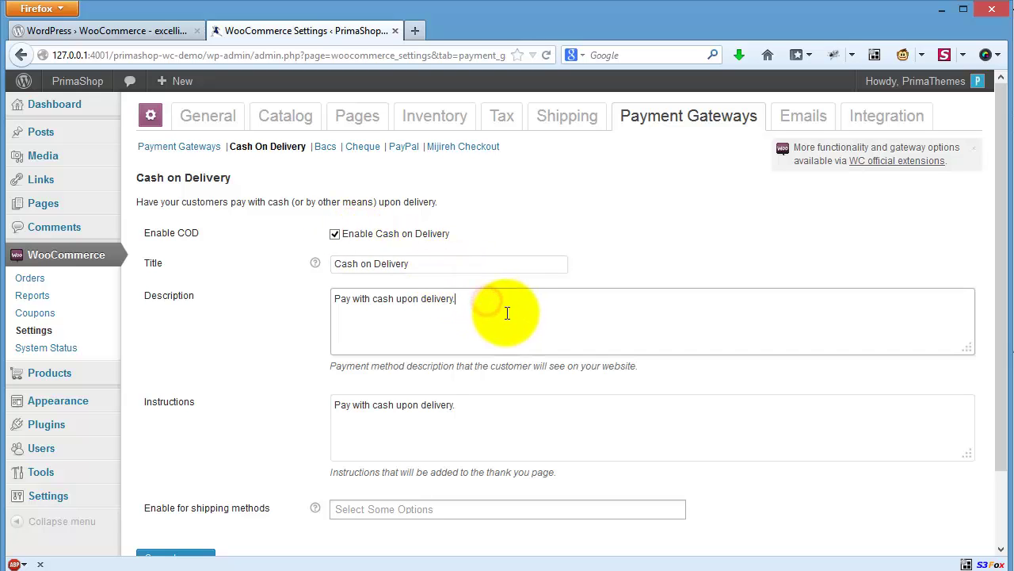
- Try changing the "From" name in the WooCommerce email sender options to PrimaShop
{"action": "left_click", "coordinate": [810, 123]}
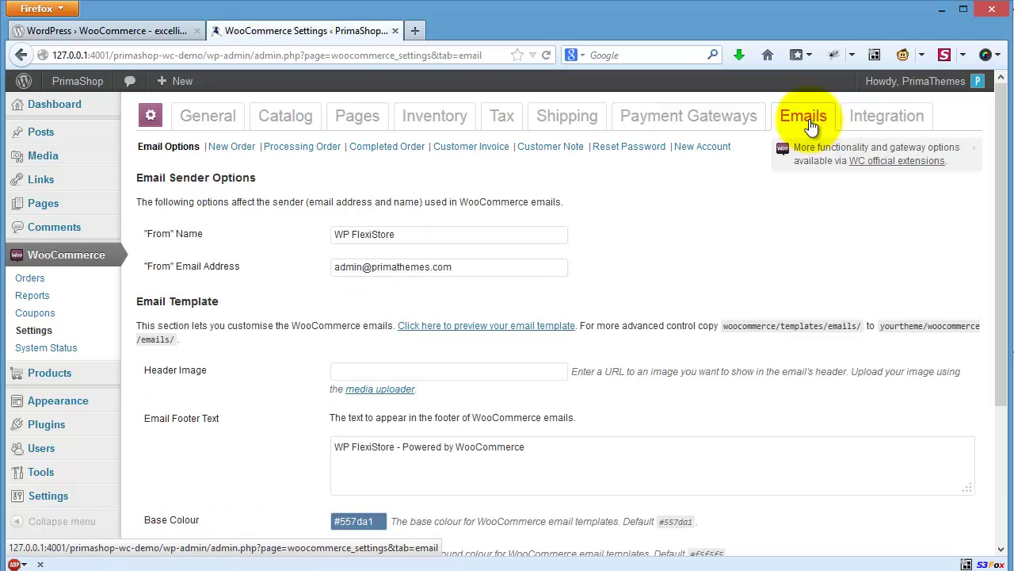
{"action": "left_click_drag", "start_coordinate": [470, 237], "coordinate": [288, 233]}
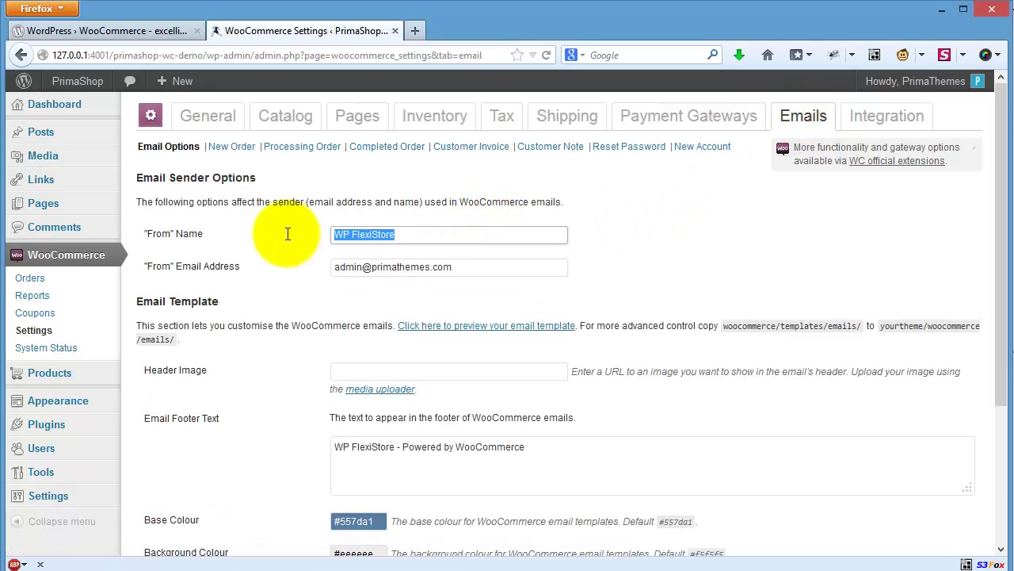
{"action": "type", "text": "P"}
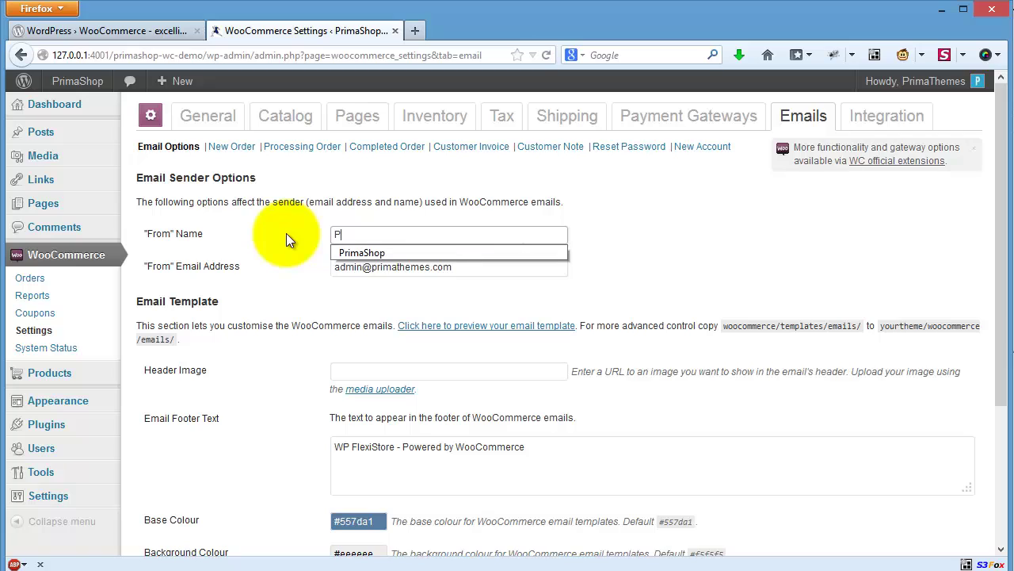
{"action": "key", "text": "Down"}
{"action": "key", "text": "Return"}
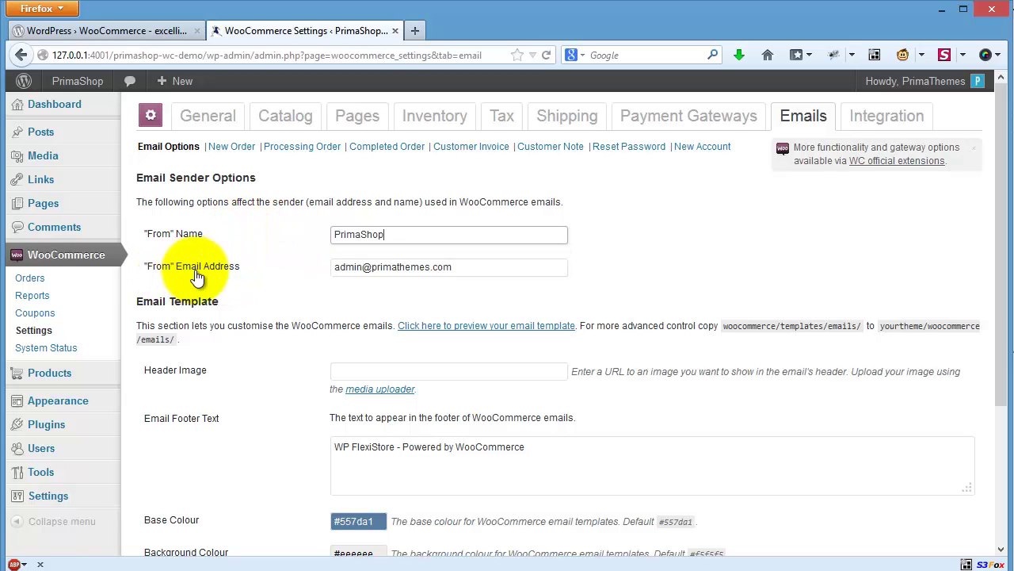
{"action": "left_click", "coordinate": [509, 194]}
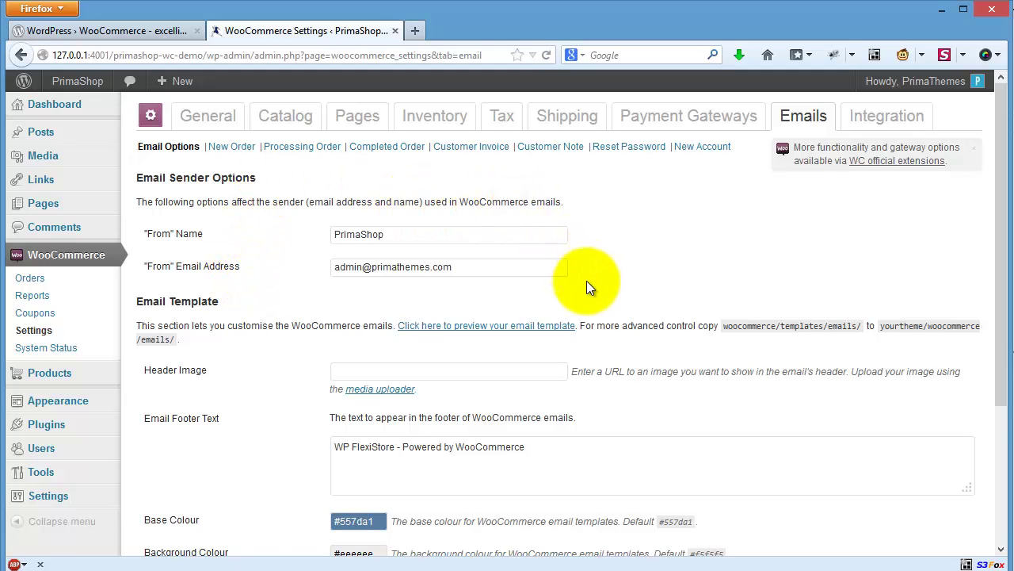
- Review the email template options, including the footer text and the base, background and body colours
{"action": "scroll", "coordinate": [587, 281], "scroll_direction": "down", "scroll_amount": 4}
{"action": "left_click", "coordinate": [379, 340]}
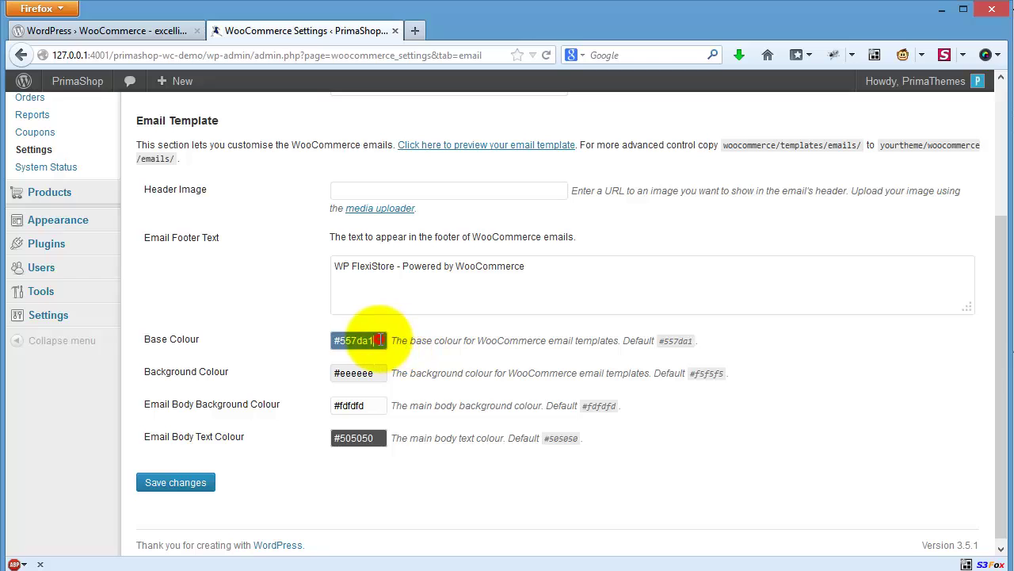
{"action": "left_click", "coordinate": [503, 336]}
{"action": "scroll", "coordinate": [503, 336], "scroll_direction": "up", "scroll_amount": 4}
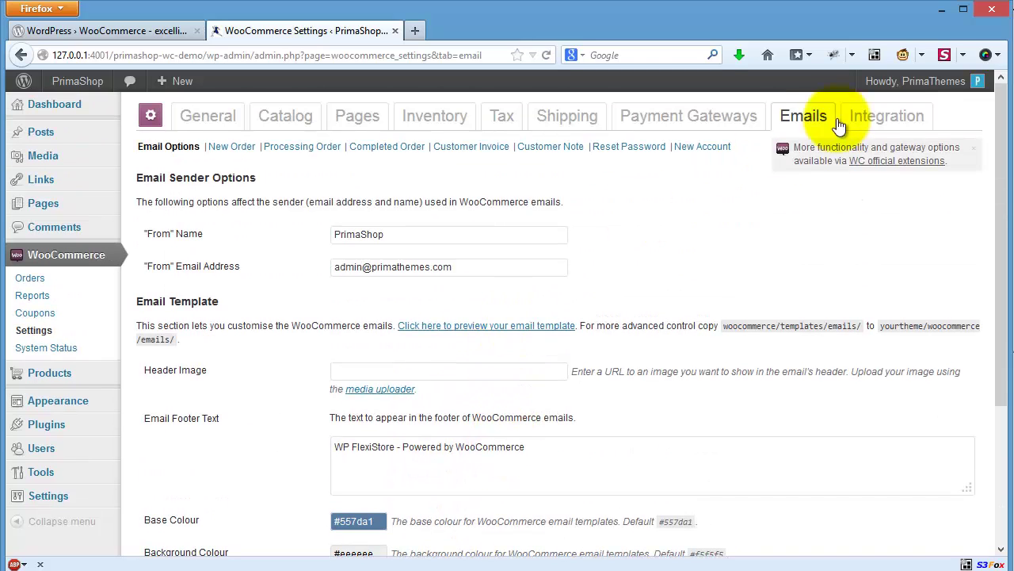
- Leave the email settings without saving and review the Google Analytics, ShareThis and ShareYourCart integration settings
{"action": "left_click", "coordinate": [899, 112]}
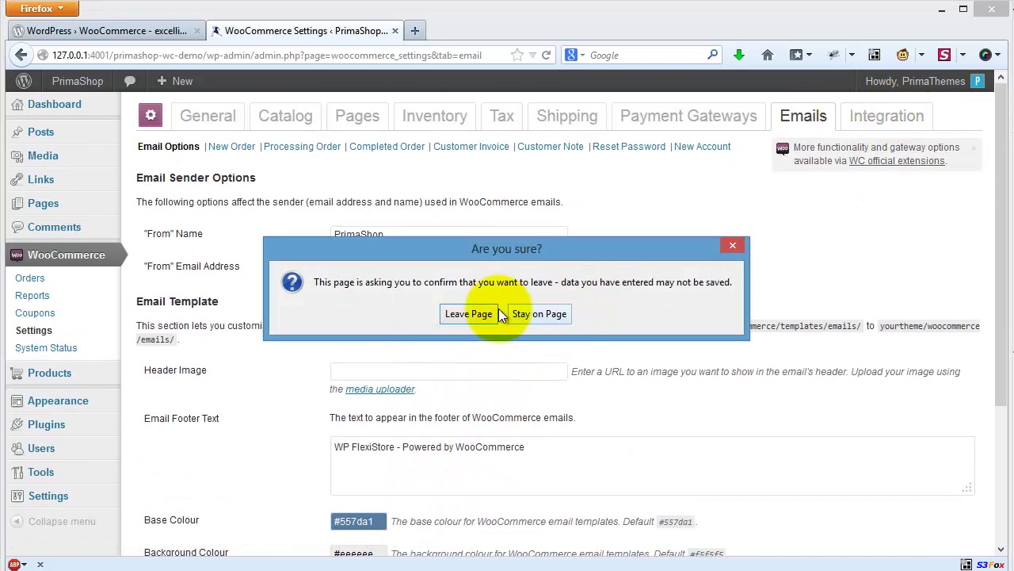
{"action": "left_click", "coordinate": [474, 312]}
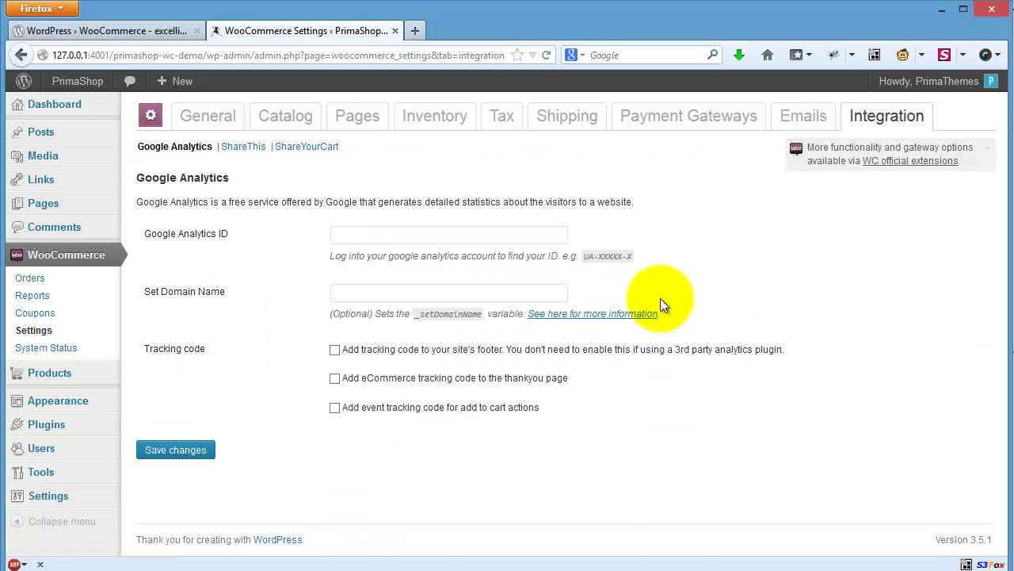
{"action": "left_click", "coordinate": [378, 233]}
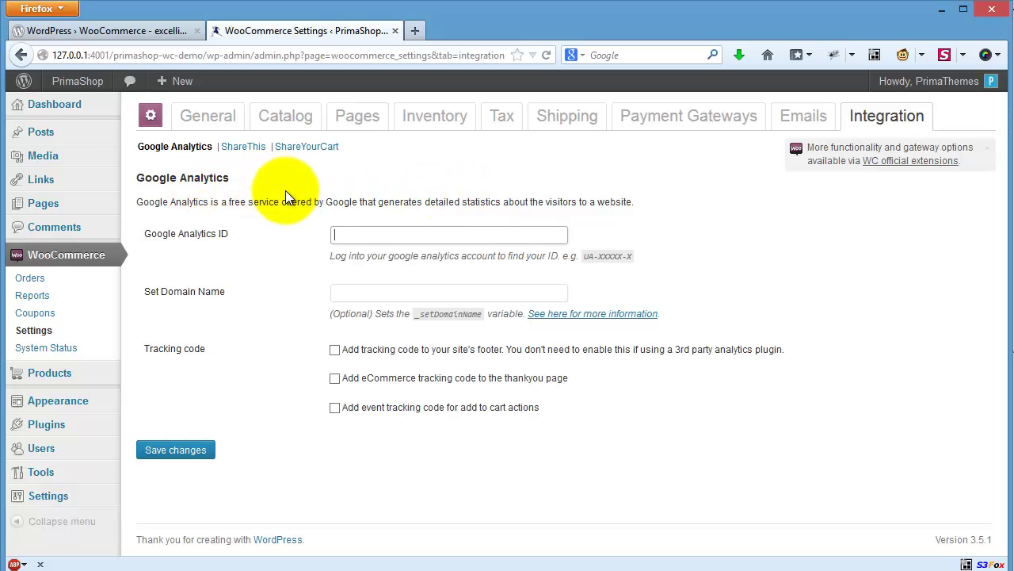
{"action": "left_click", "coordinate": [241, 152]}
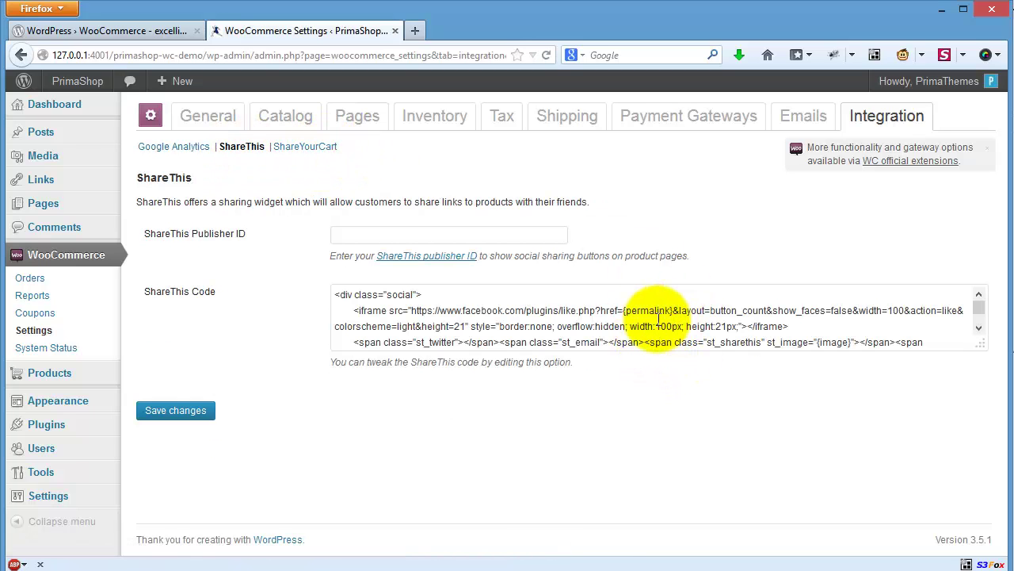
{"action": "left_click", "coordinate": [320, 151]}
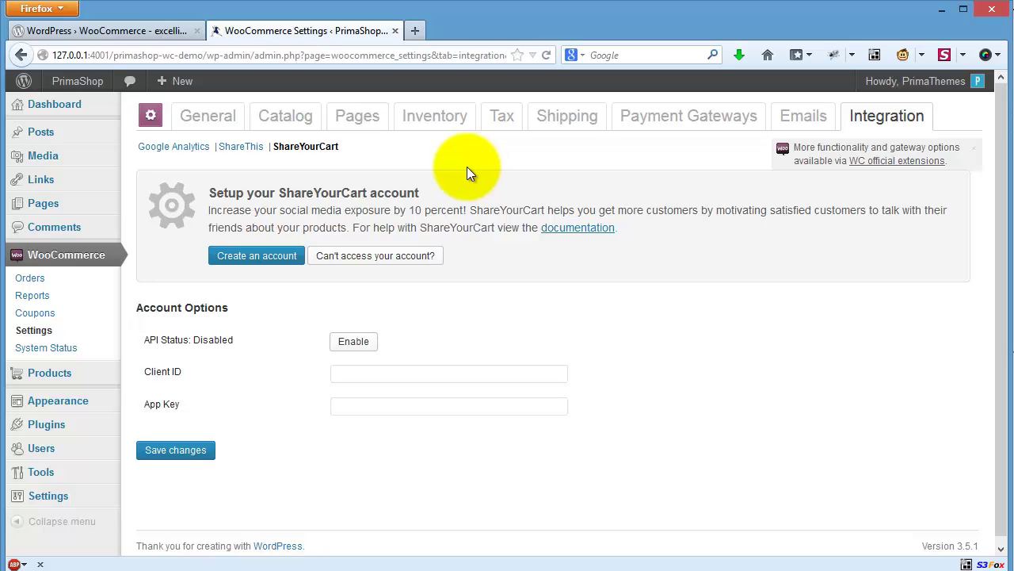
- Examine the Environment section of the WooCommerce system status, from the Home URL to the SOAP Client entry
{"action": "left_click", "coordinate": [101, 352]}
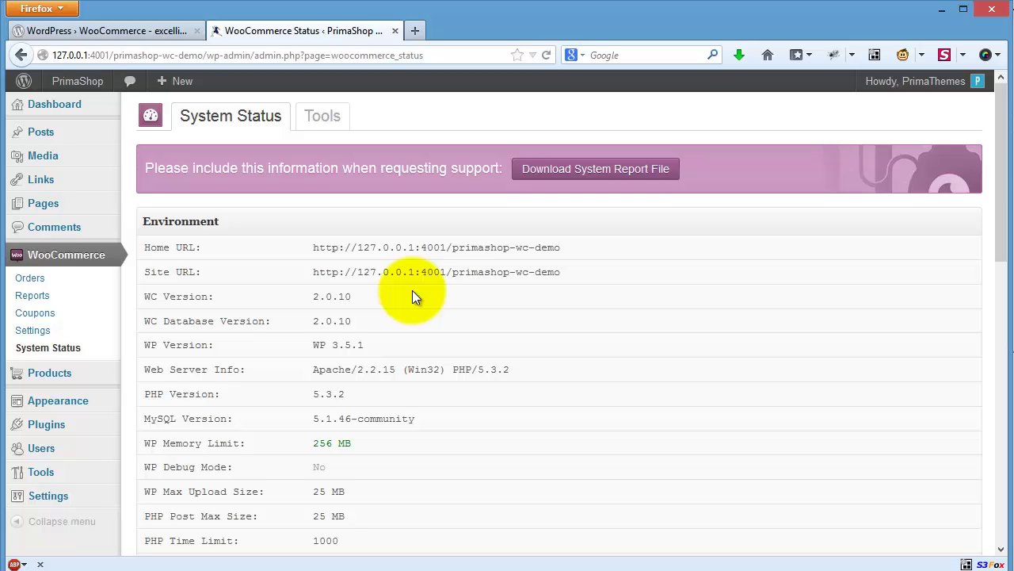
{"action": "left_click_drag", "start_coordinate": [145, 246], "coordinate": [238, 244]}
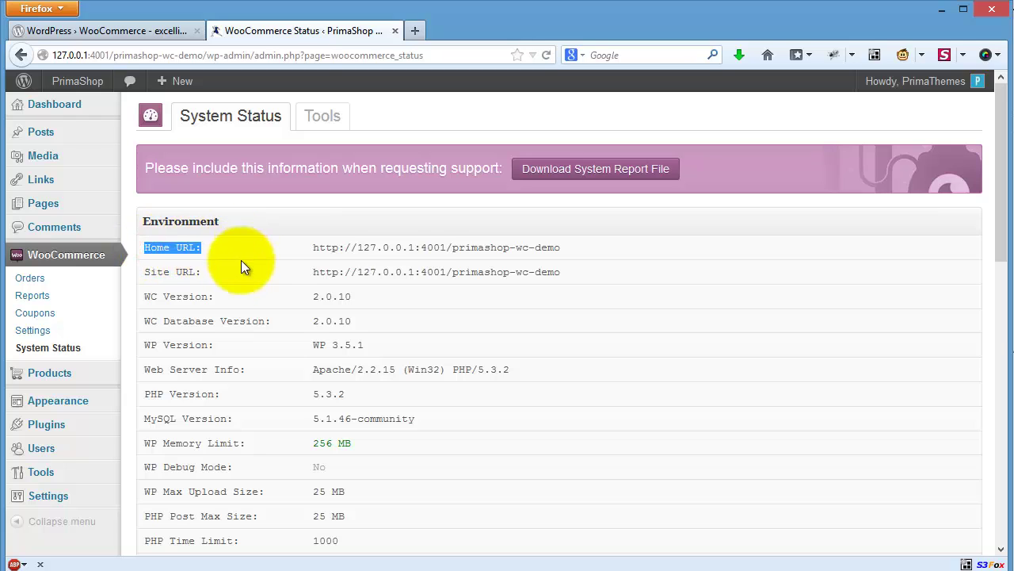
{"action": "left_click", "coordinate": [241, 267]}
{"action": "scroll", "coordinate": [241, 268], "scroll_direction": "down", "scroll_amount": 5}
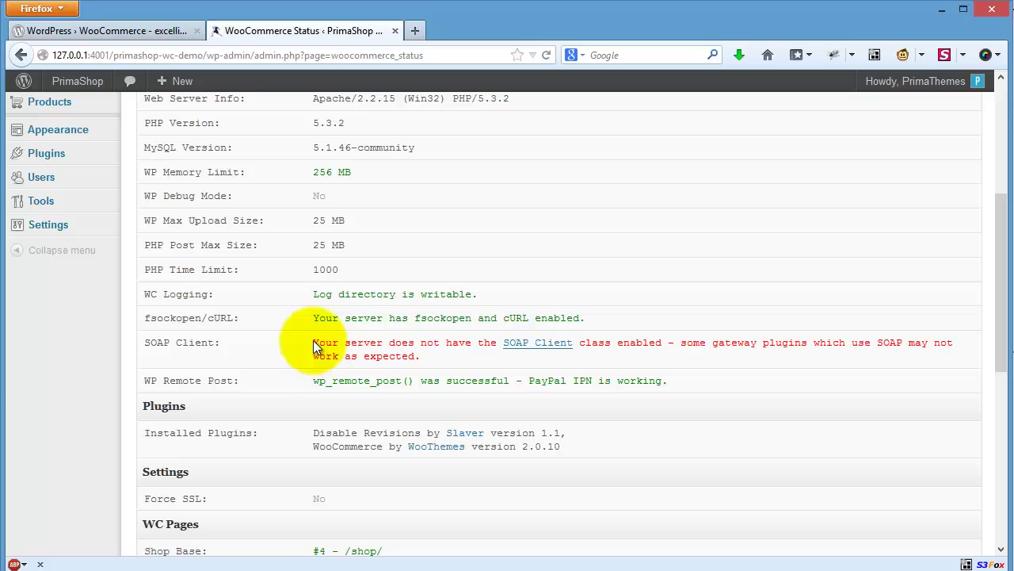
{"action": "left_click_drag", "start_coordinate": [314, 342], "coordinate": [472, 341]}
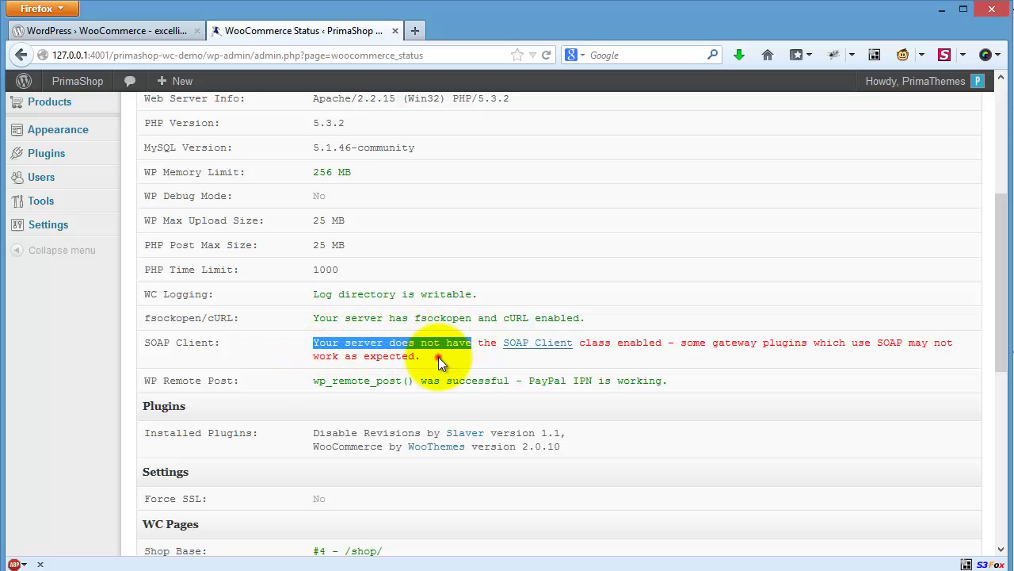
{"action": "left_click", "coordinate": [438, 357]}
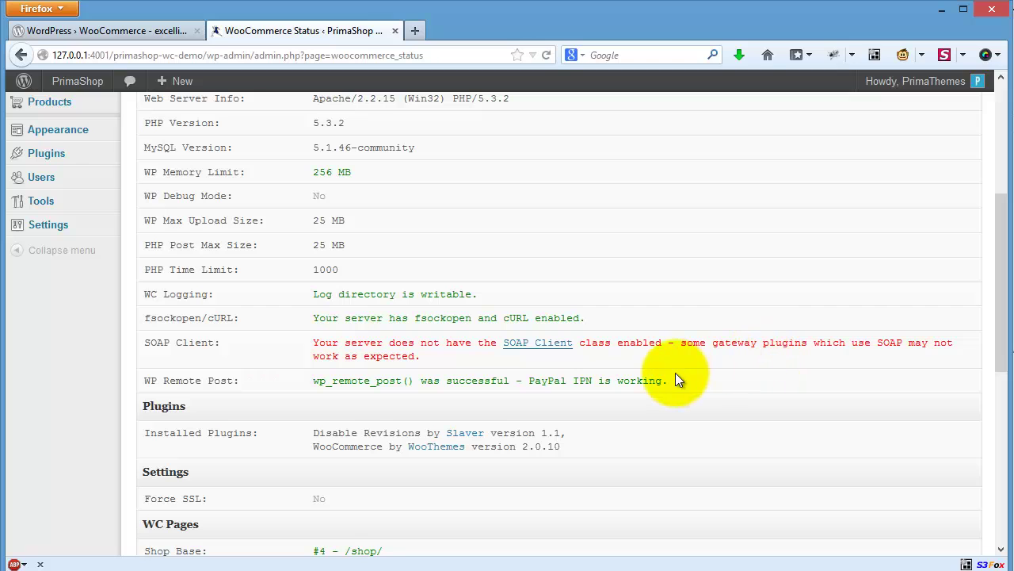
- Look through the installed plugins, settings and WC Pages sections of the system status report
{"action": "scroll", "coordinate": [676, 380], "scroll_direction": "down", "scroll_amount": 8}
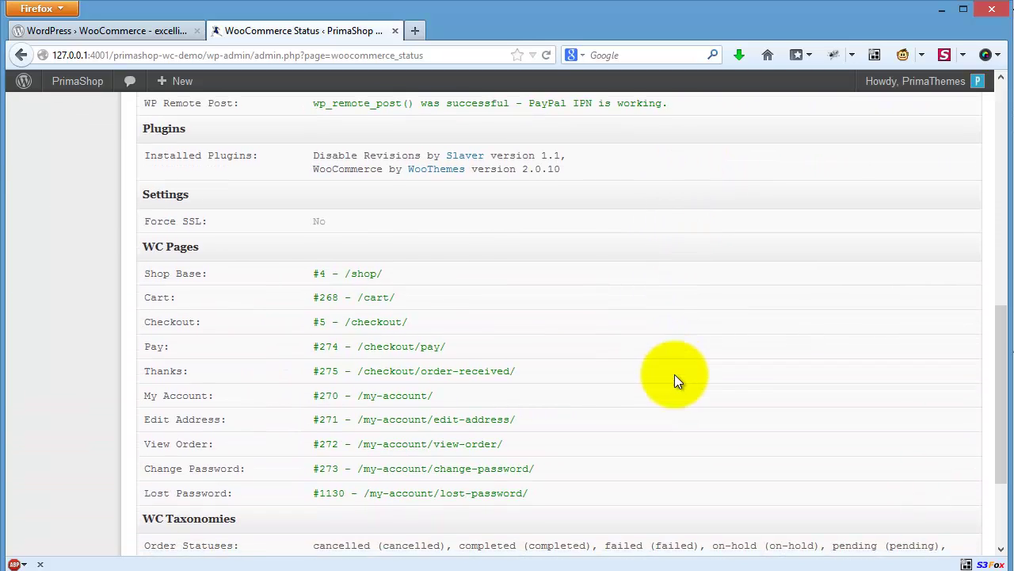
{"action": "scroll", "coordinate": [483, 388], "scroll_direction": "up", "scroll_amount": 6}
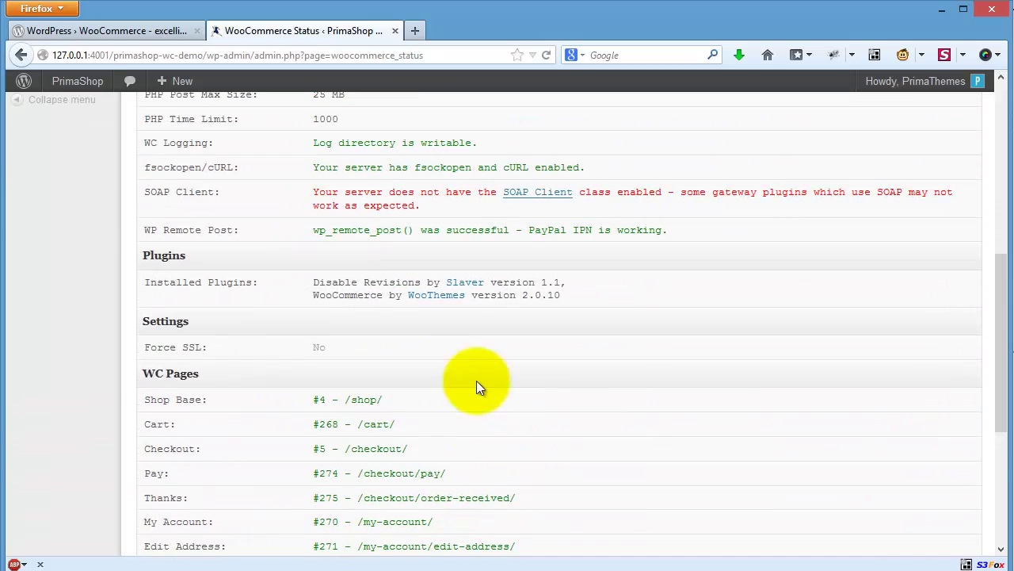
{"action": "scroll", "coordinate": [345, 365], "scroll_direction": "up", "scroll_amount": 9}
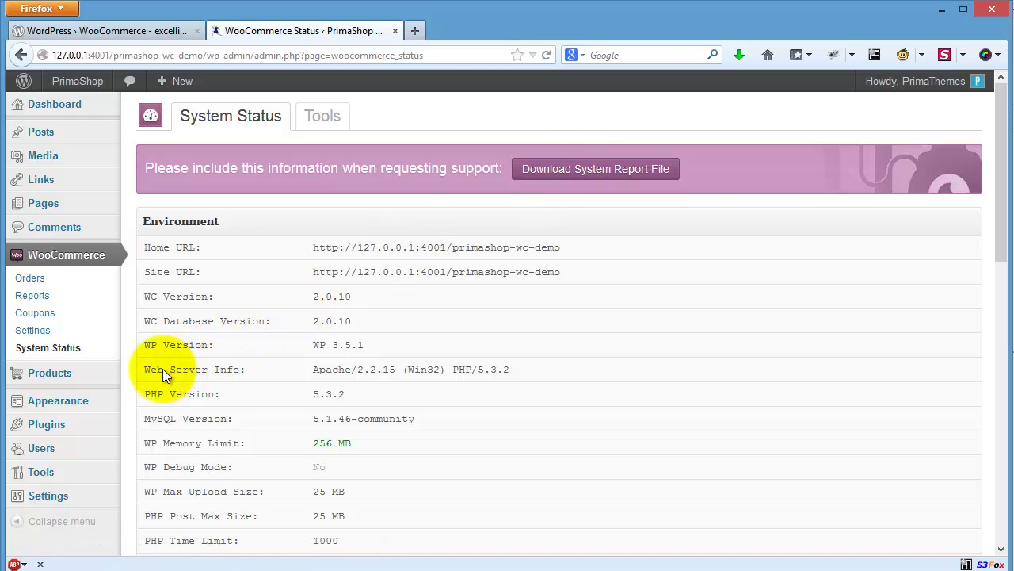
- Open the list of all products in the store
{"action": "scroll", "coordinate": [162, 368], "scroll_direction": "down", "scroll_amount": 2}
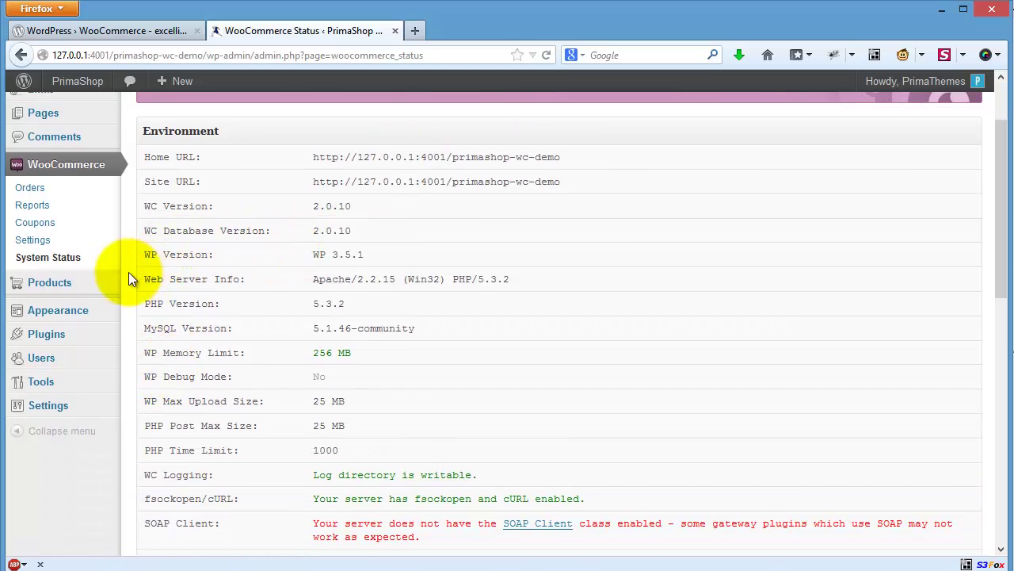
{"action": "mouse_move", "coordinate": [108, 286]}
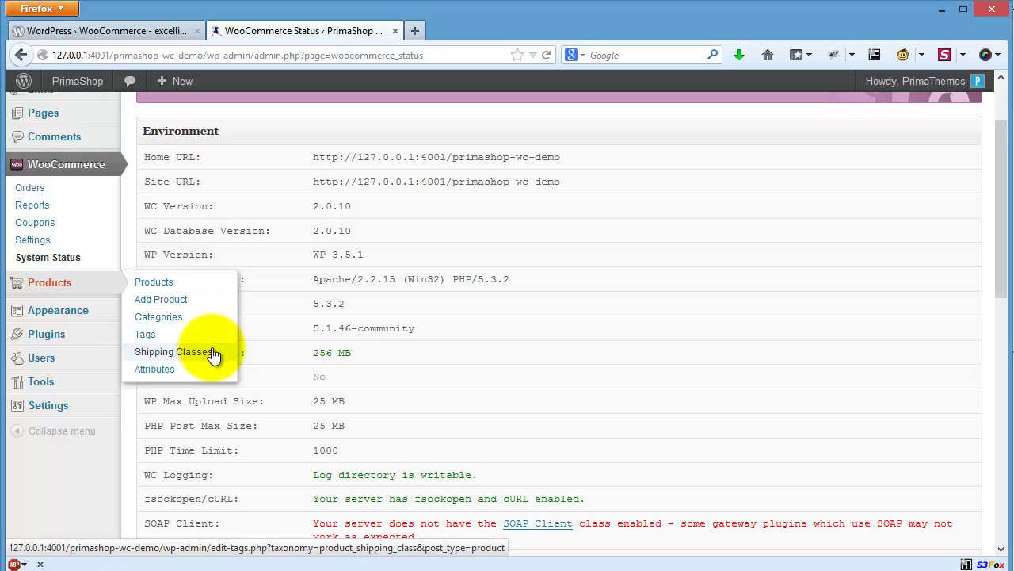
{"action": "left_click", "coordinate": [197, 291]}
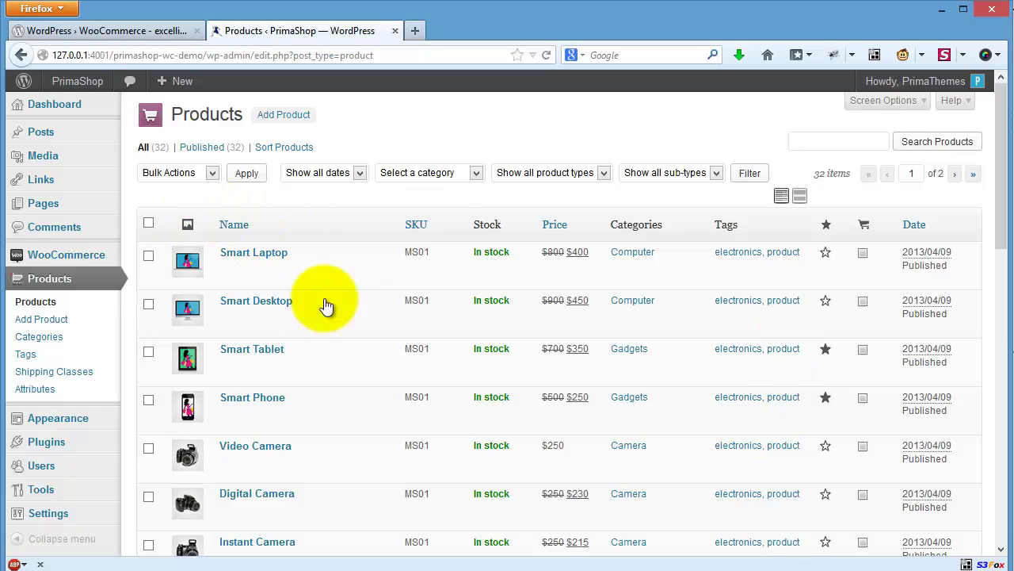
- Review the Quick Edit fields of the Smart Laptop product, including slug, price, sale price, weight and categories, and close them without updating
{"action": "mouse_move", "coordinate": [295, 252]}
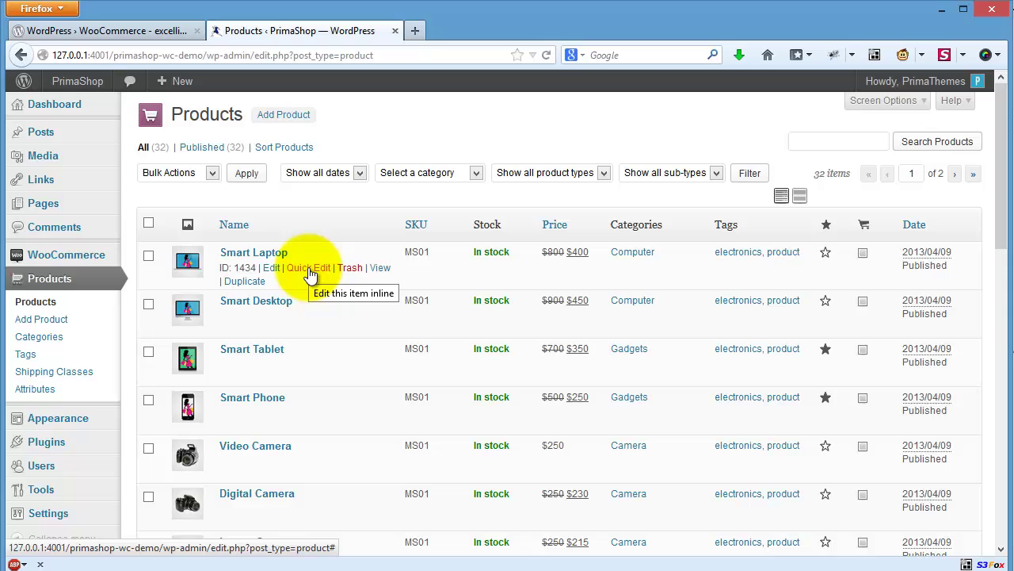
{"action": "left_click", "coordinate": [309, 270]}
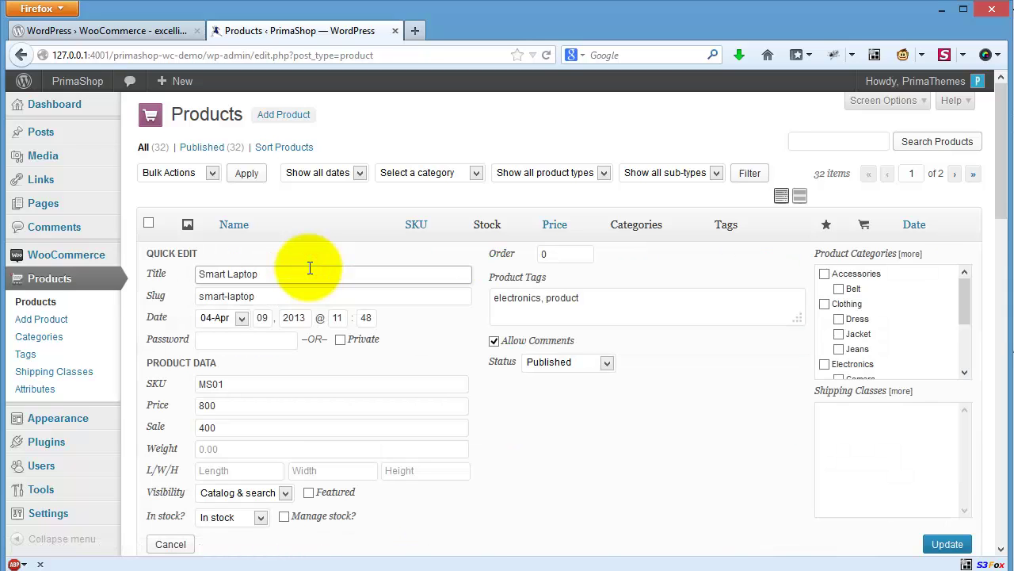
{"action": "scroll", "coordinate": [309, 268], "scroll_direction": "down", "scroll_amount": 2}
{"action": "left_click", "coordinate": [262, 206]}
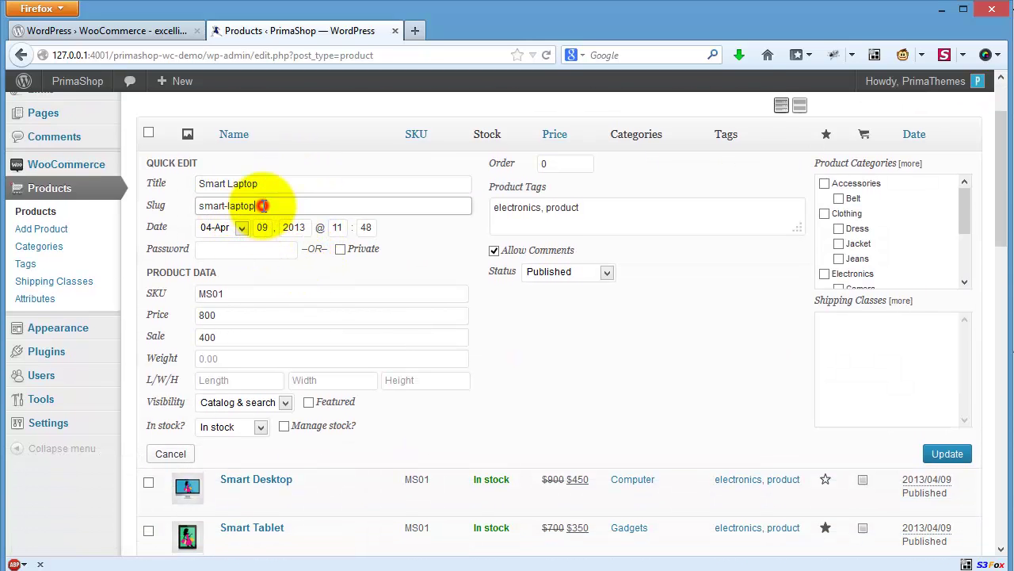
{"action": "left_click", "coordinate": [262, 249]}
{"action": "left_click", "coordinate": [252, 315]}
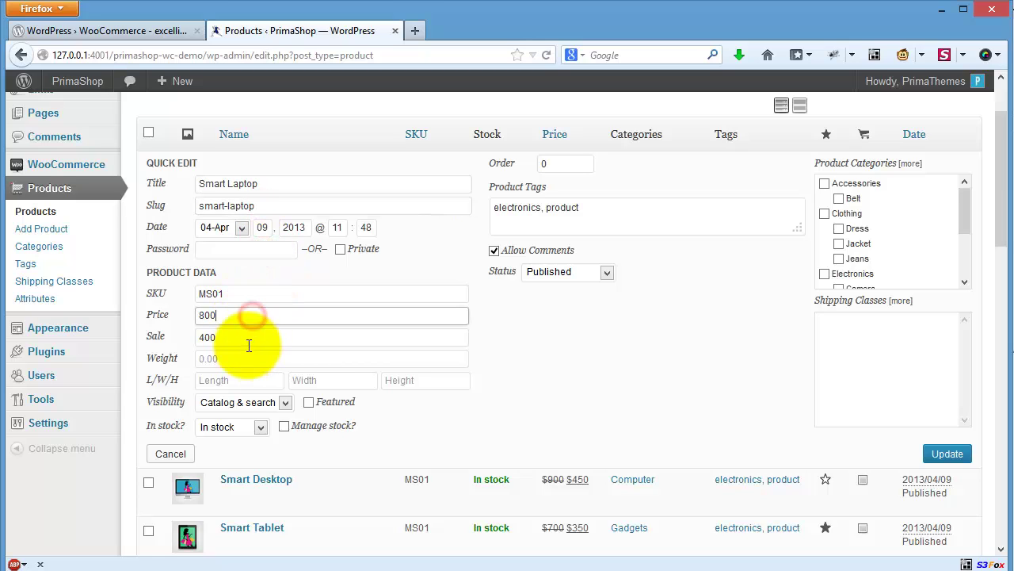
{"action": "left_click", "coordinate": [249, 341]}
{"action": "left_click", "coordinate": [252, 358]}
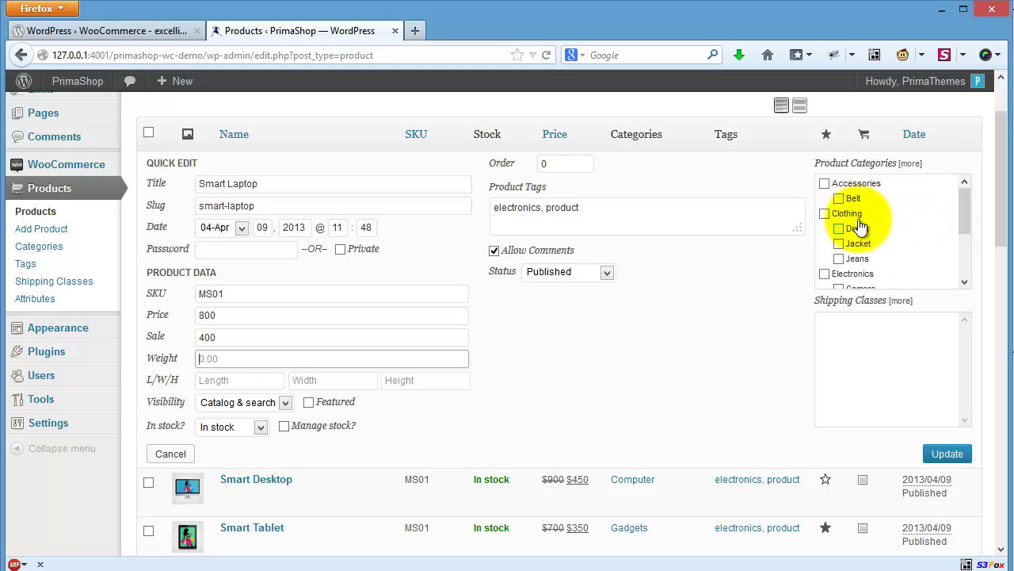
{"action": "scroll", "coordinate": [717, 345], "scroll_direction": "up", "scroll_amount": 2}
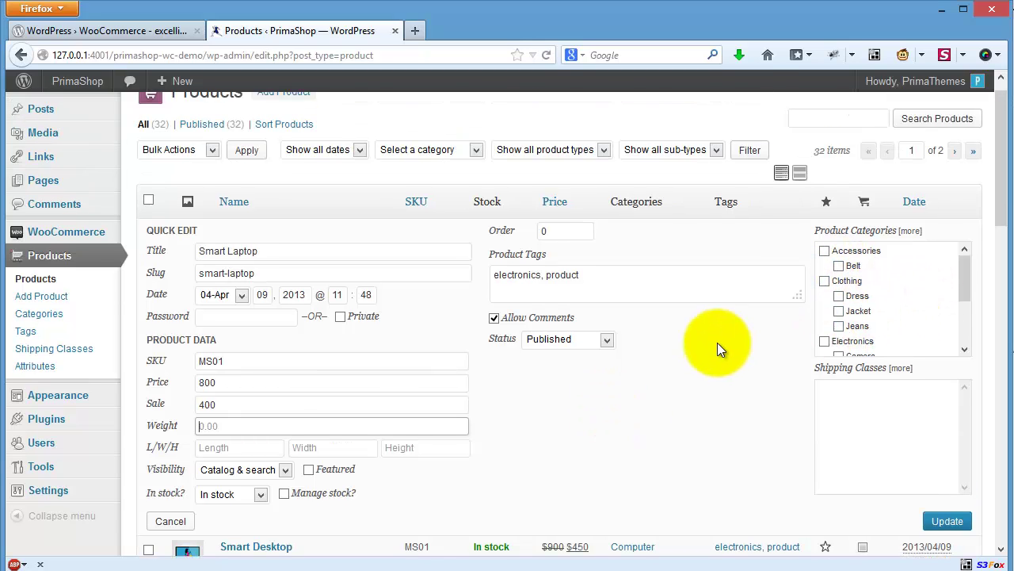
{"action": "scroll", "coordinate": [717, 342], "scroll_direction": "up", "scroll_amount": 1}
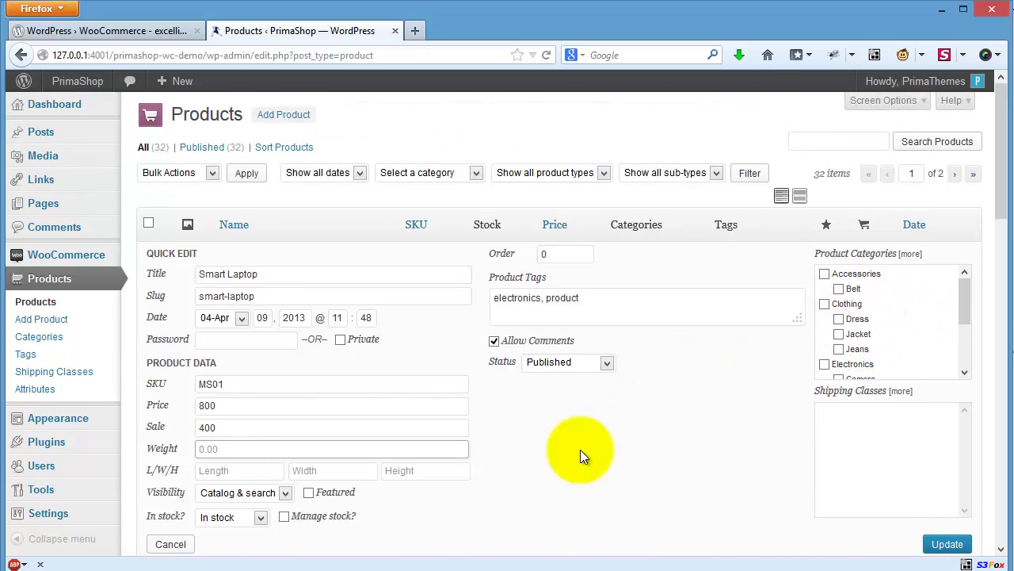
{"action": "left_click", "coordinate": [172, 545]}
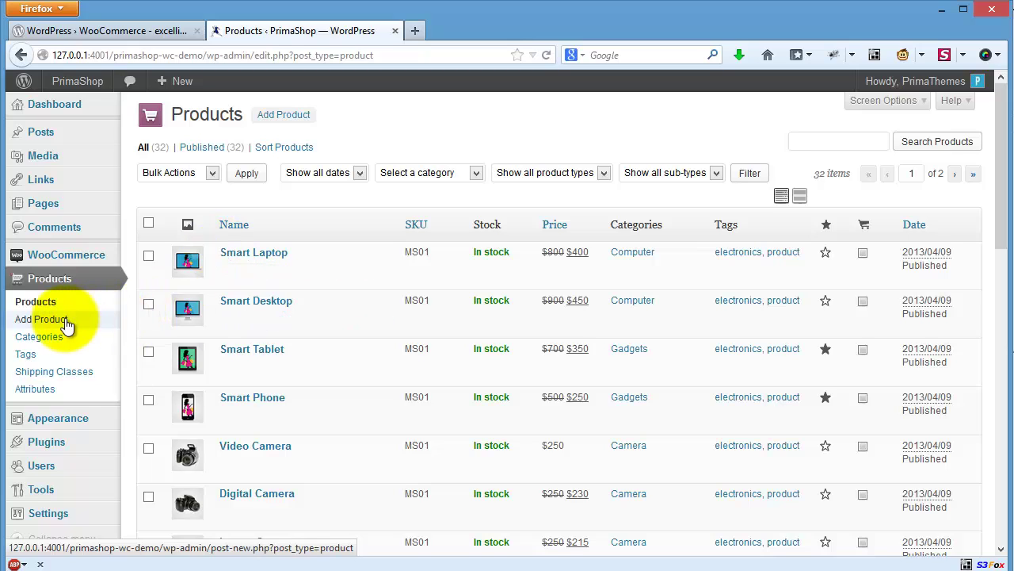
- Look through the store's product categories and the product tags
{"action": "left_click", "coordinate": [67, 339]}
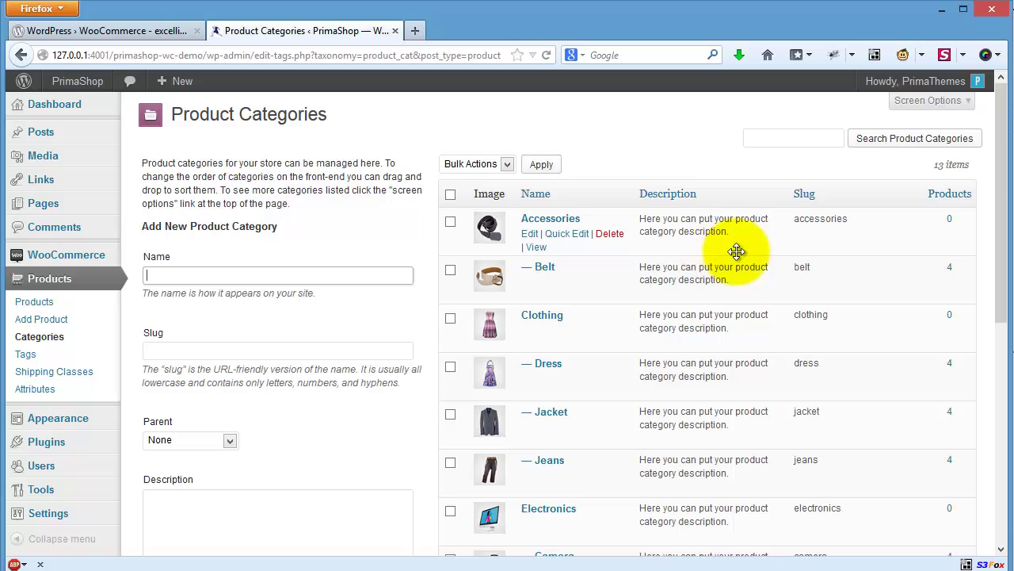
{"action": "left_click", "coordinate": [46, 358]}
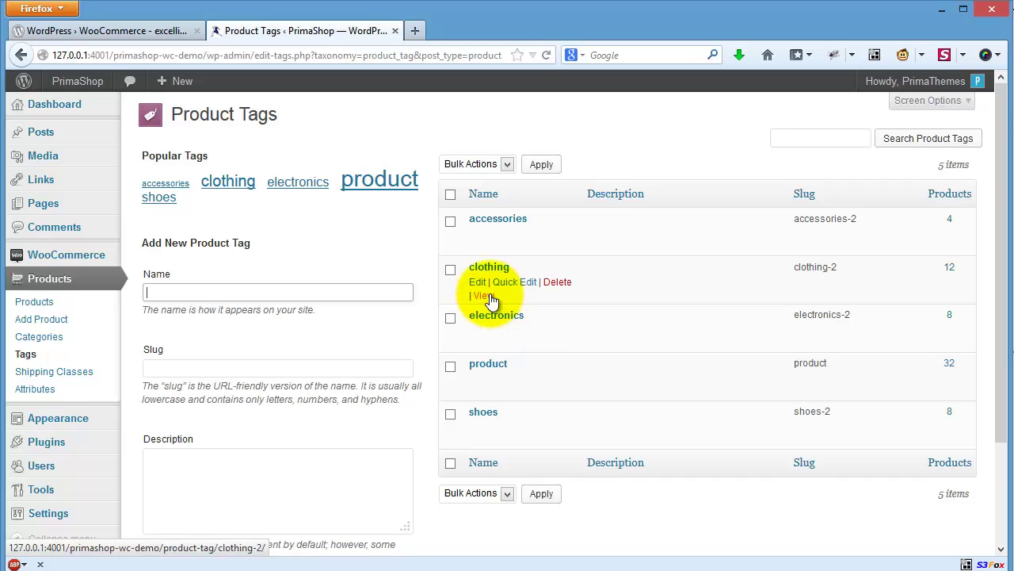
- Review the product attributes and open the terms of the Size attribute for configuration
{"action": "left_click", "coordinate": [69, 389]}
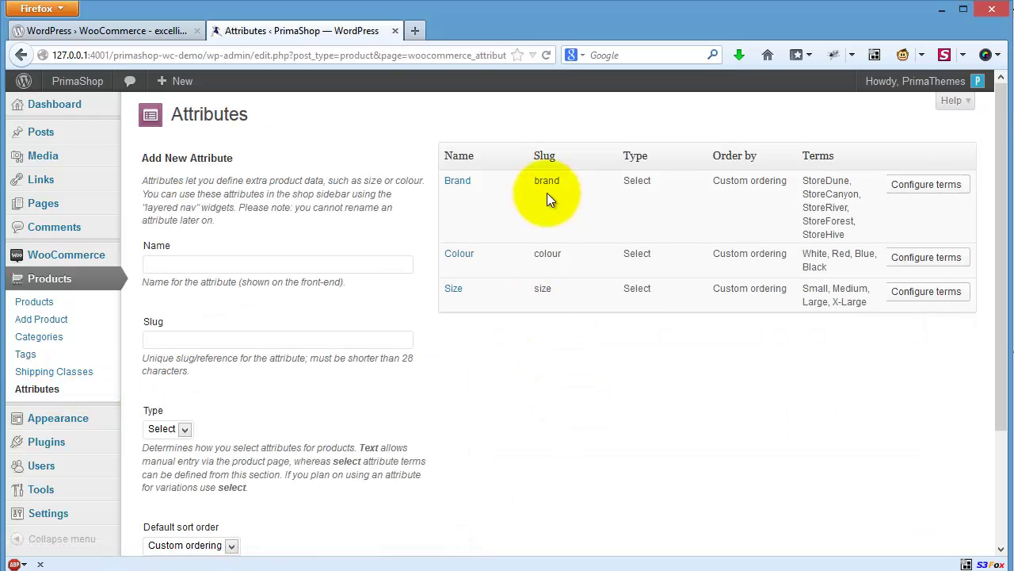
{"action": "mouse_move", "coordinate": [485, 181]}
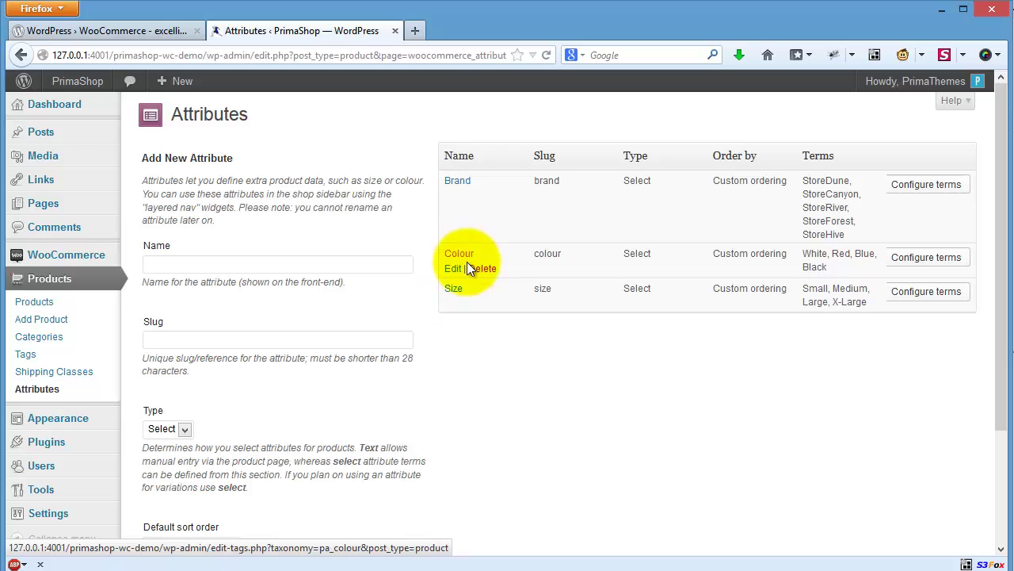
{"action": "left_click", "coordinate": [917, 292]}
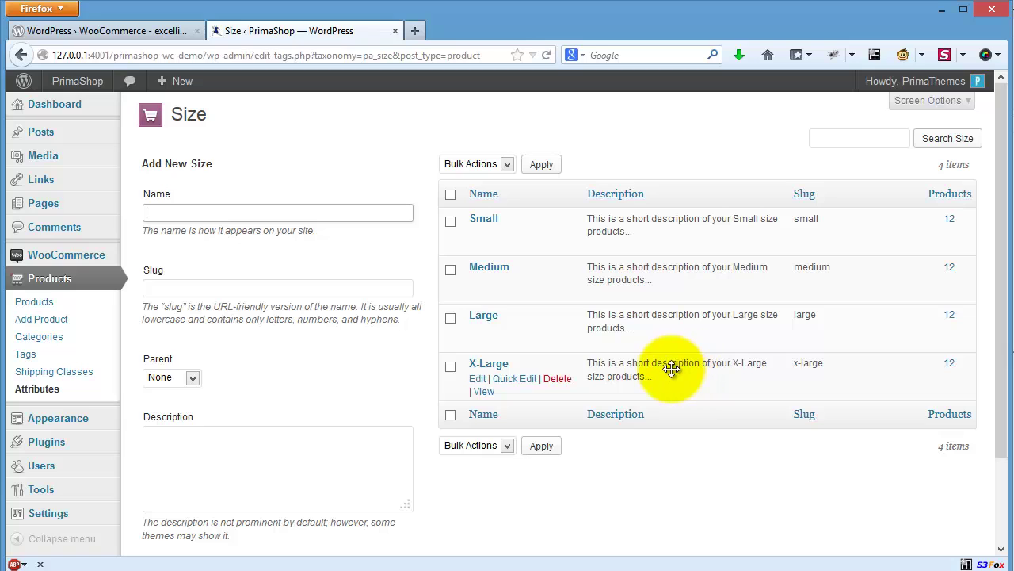
{"action": "mouse_move", "coordinate": [671, 373]}
{"action": "left_mouse_down"}
{"action": "mouse_move", "coordinate": [671, 301]}
{"action": "mouse_move", "coordinate": [668, 388]}
{"action": "mouse_move", "coordinate": [670, 376]}
{"action": "left_mouse_up"}
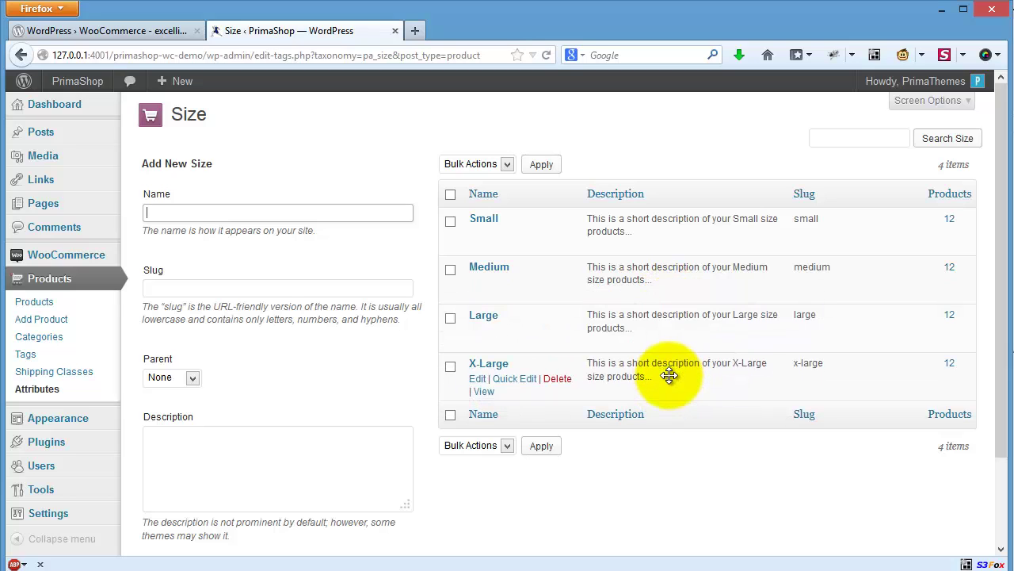